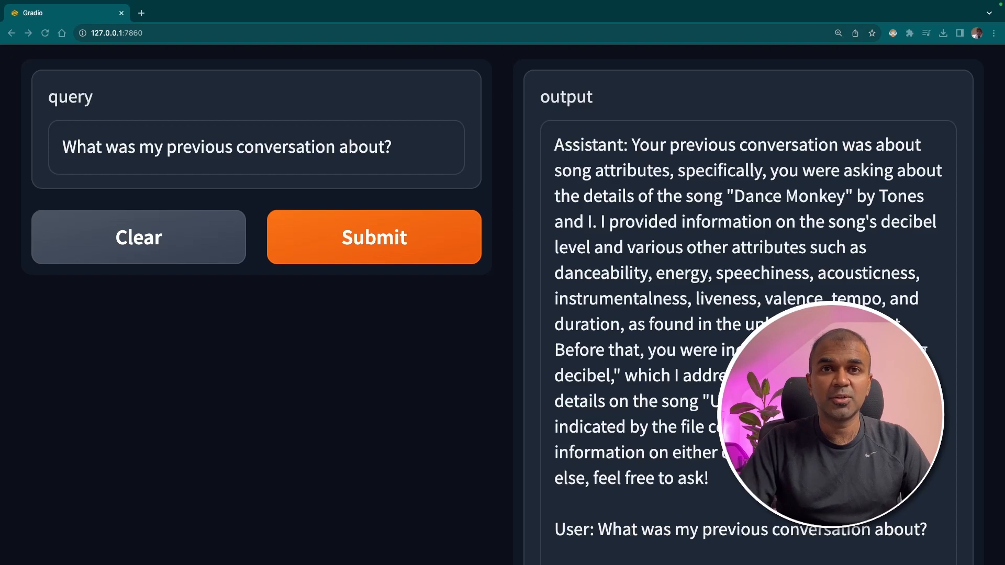
{"action": "scroll", "coordinate": [340, 436], "scroll_direction": "down", "scroll_amount": 1}
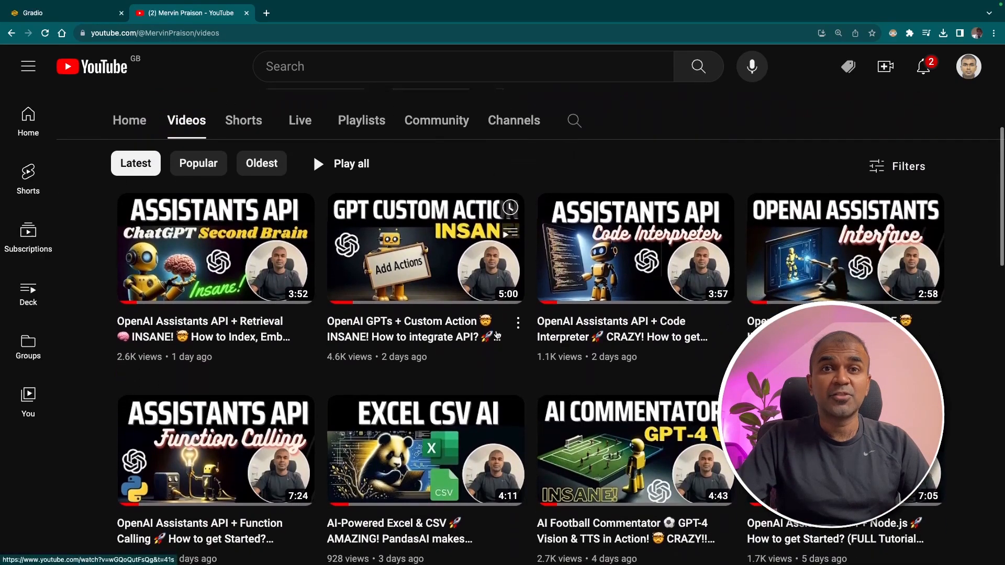
{"action": "scroll", "coordinate": [496, 336], "scroll_direction": "down", "scroll_amount": 5}
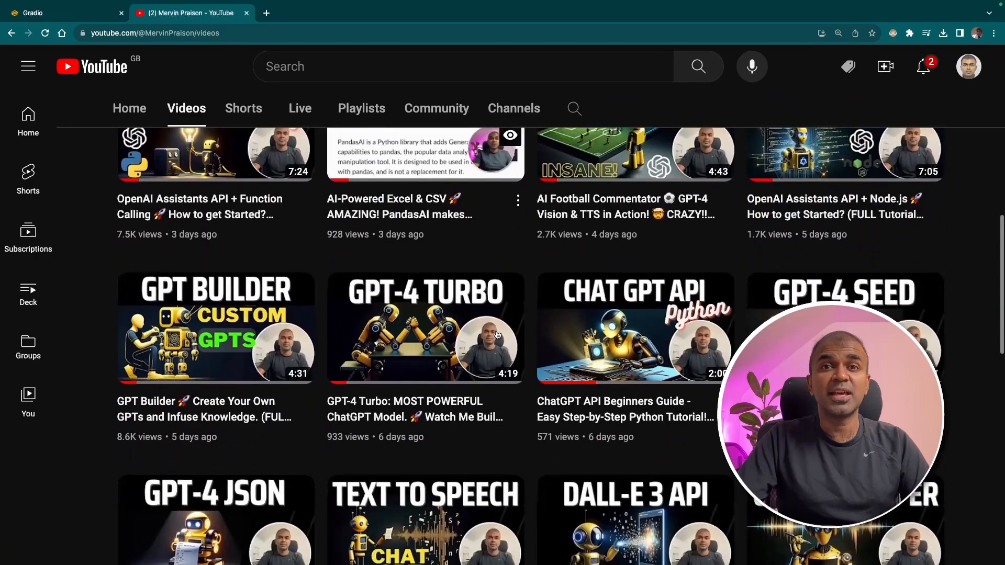
{"action": "scroll", "coordinate": [496, 337], "scroll_direction": "down", "scroll_amount": 3}
{"action": "scroll", "coordinate": [497, 336], "scroll_direction": "down", "scroll_amount": 3}
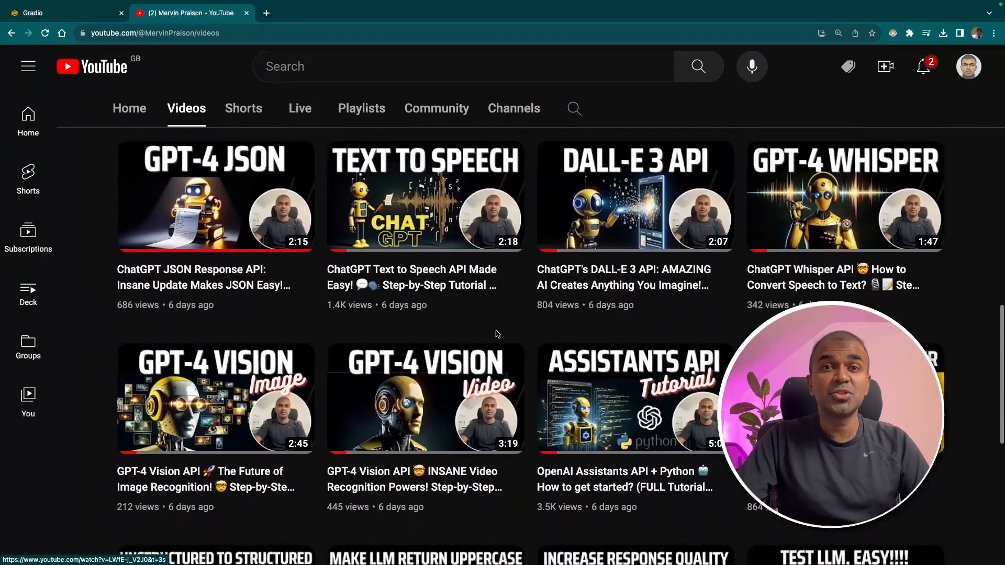
{"action": "scroll", "coordinate": [497, 334], "scroll_direction": "down", "scroll_amount": 3}
{"action": "scroll", "coordinate": [497, 335], "scroll_direction": "down", "scroll_amount": 3}
{"action": "scroll", "coordinate": [497, 335], "scroll_direction": "down", "scroll_amount": 3}
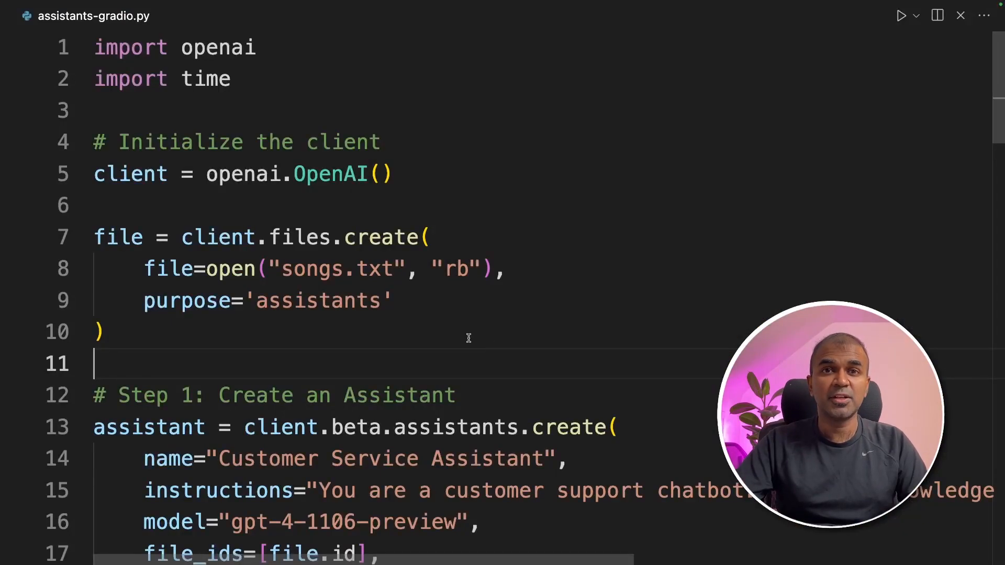
{"action": "scroll", "coordinate": [445, 367], "scroll_direction": "down", "scroll_amount": 3}
- Review the assistant, thread, message and run steps in assistants-gradio.py
{"action": "double_click", "coordinate": [357, 225]}
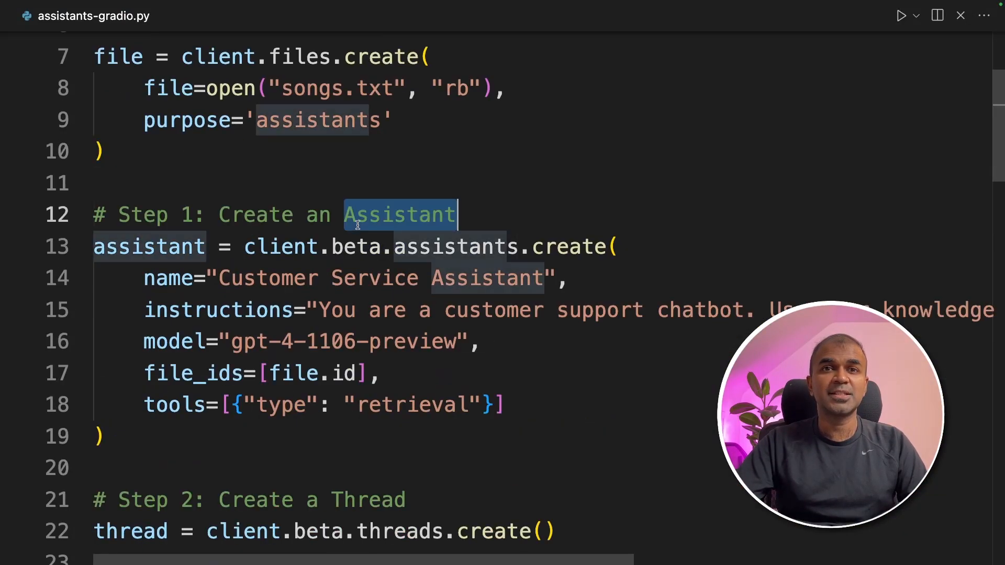
{"action": "scroll", "coordinate": [377, 354], "scroll_direction": "down", "scroll_amount": 3}
{"action": "double_click", "coordinate": [377, 357]}
{"action": "scroll", "coordinate": [378, 386], "scroll_direction": "down", "scroll_amount": 1}
{"action": "scroll", "coordinate": [378, 387], "scroll_direction": "down", "scroll_amount": 2}
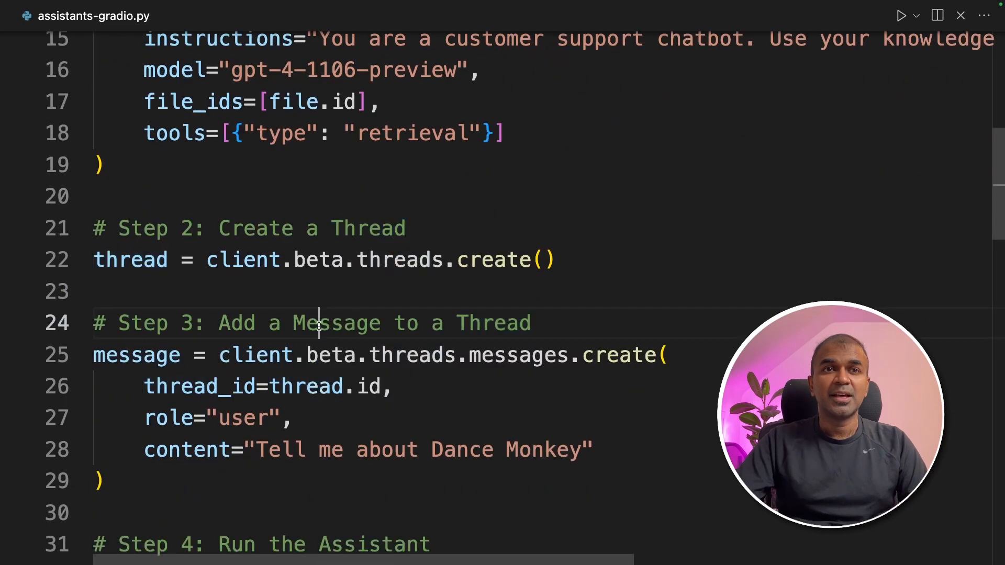
{"action": "double_click", "coordinate": [319, 324]}
{"action": "scroll", "coordinate": [368, 425], "scroll_direction": "down", "scroll_amount": 3}
{"action": "scroll", "coordinate": [314, 377], "scroll_direction": "down", "scroll_amount": 2}
{"action": "double_click", "coordinate": [250, 324]}
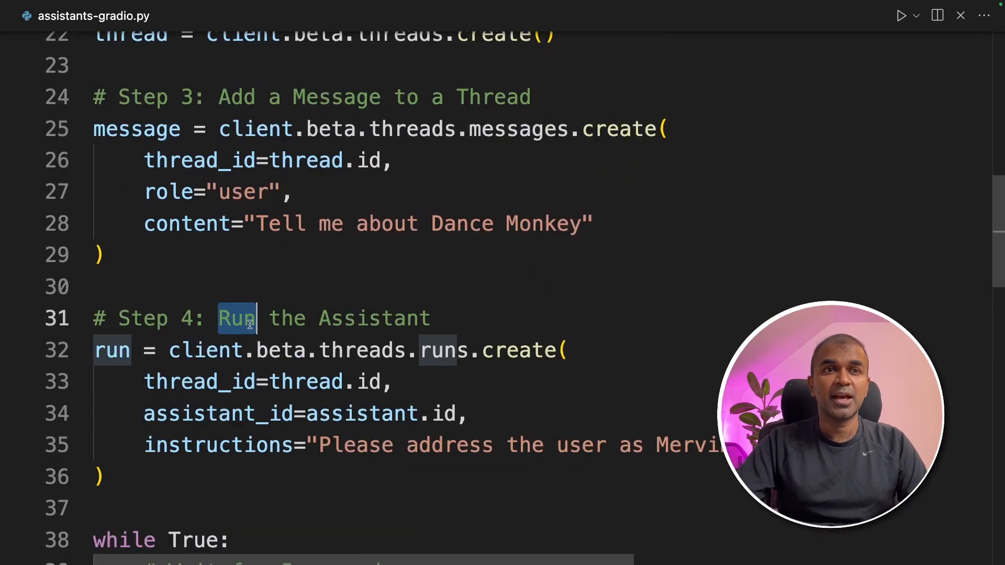
{"action": "left_click", "coordinate": [309, 487]}
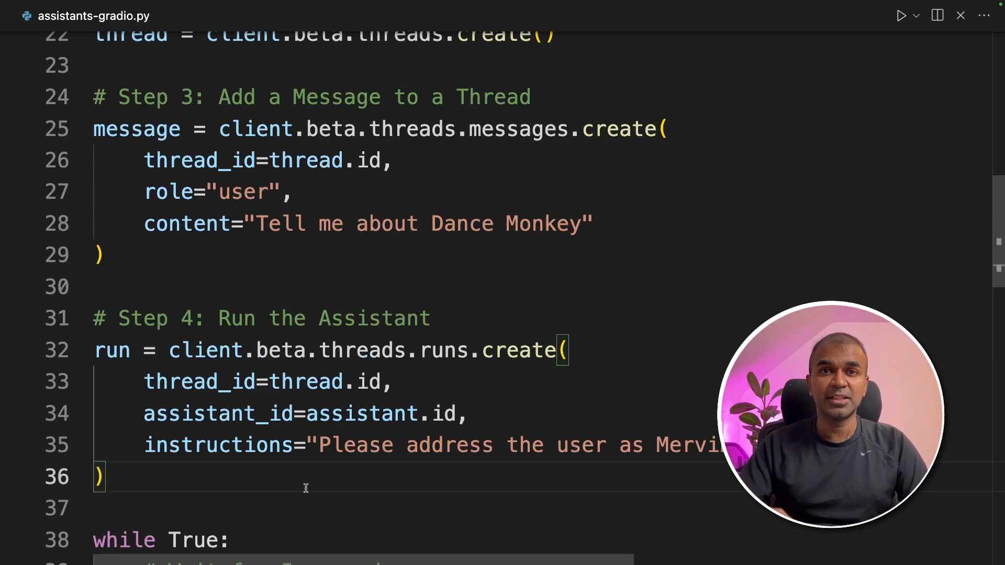
{"action": "scroll", "coordinate": [307, 489], "scroll_direction": "up", "scroll_amount": 10}
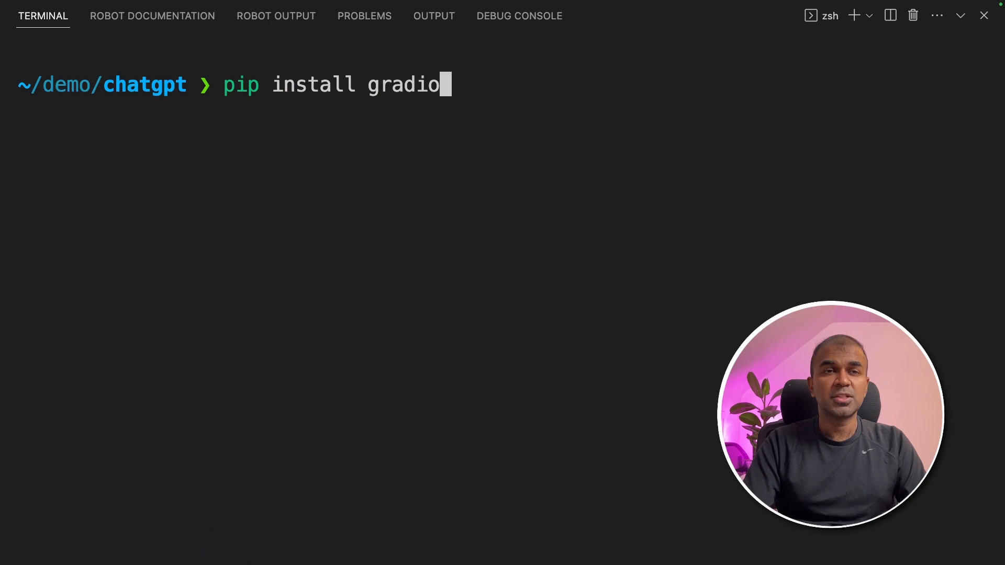
- Run pip install gradio in the integrated terminal
{"action": "key", "text": "Return"}
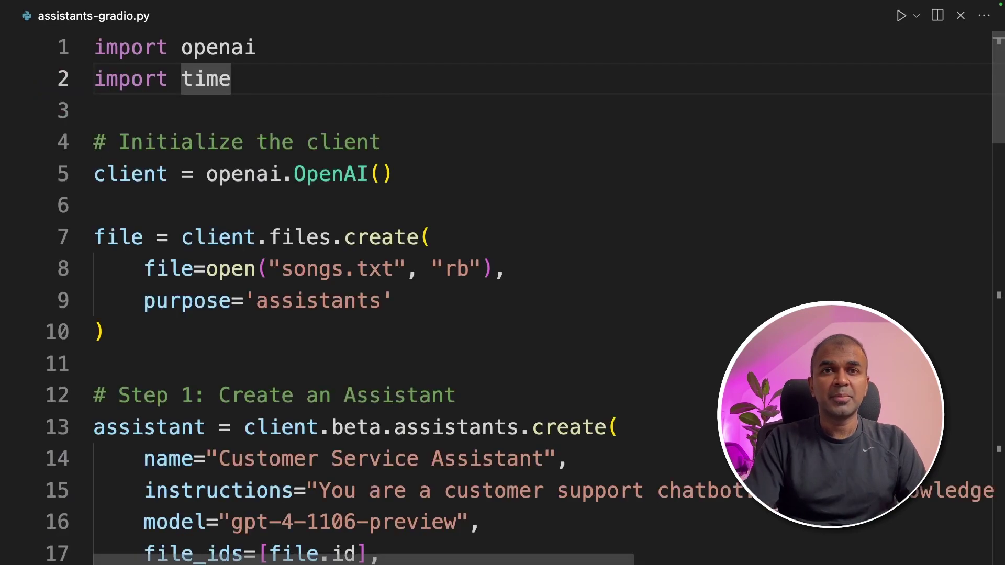
- Add 'import gradio as gr' and review the client, upload, assistant and thread code
{"action": "key", "text": "Return"}
{"action": "type", "text": "import"}
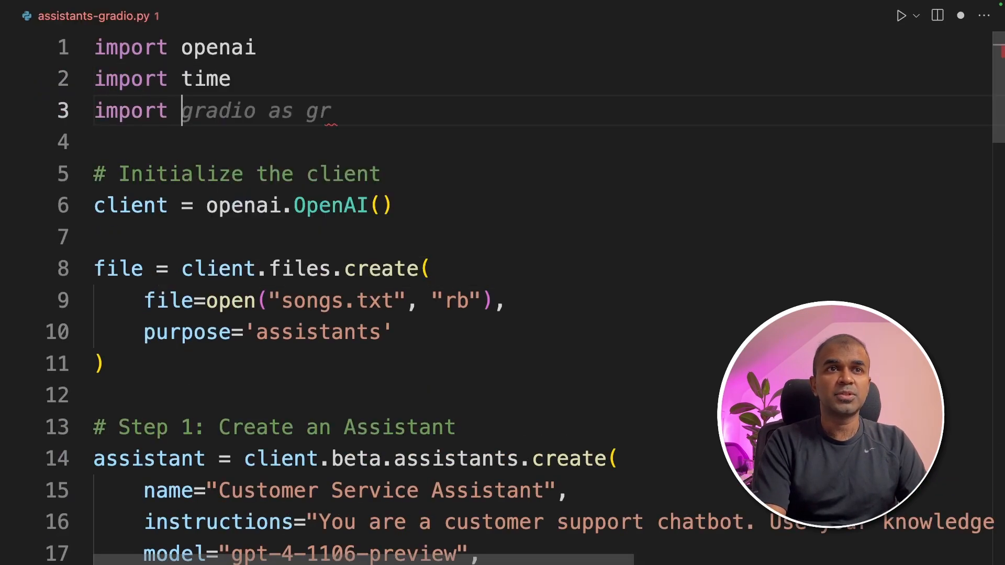
{"action": "key", "text": "Tab"}
{"action": "scroll", "coordinate": [408, 194], "scroll_direction": "down", "scroll_amount": 2}
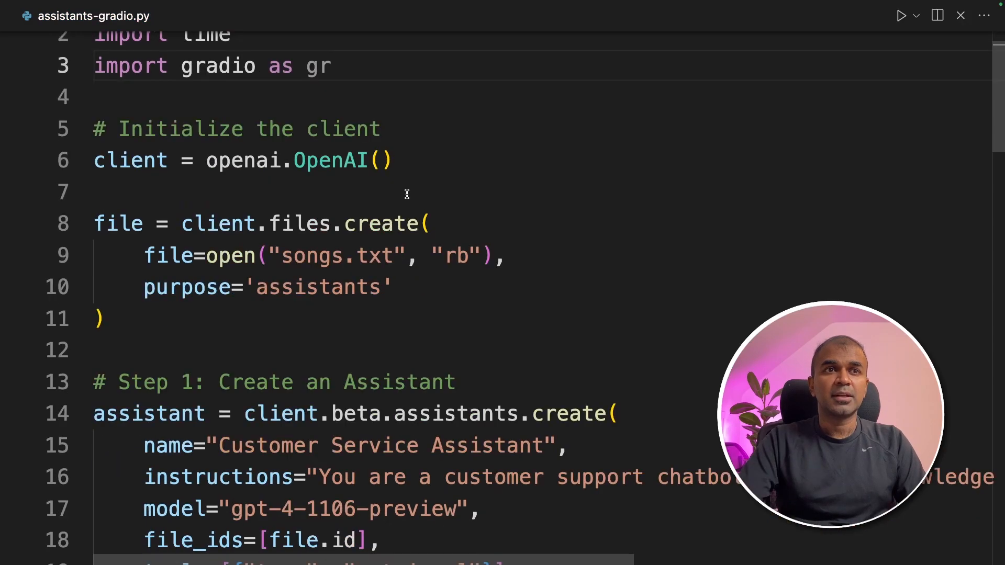
{"action": "left_click", "coordinate": [115, 162]}
{"action": "left_click", "coordinate": [115, 224]}
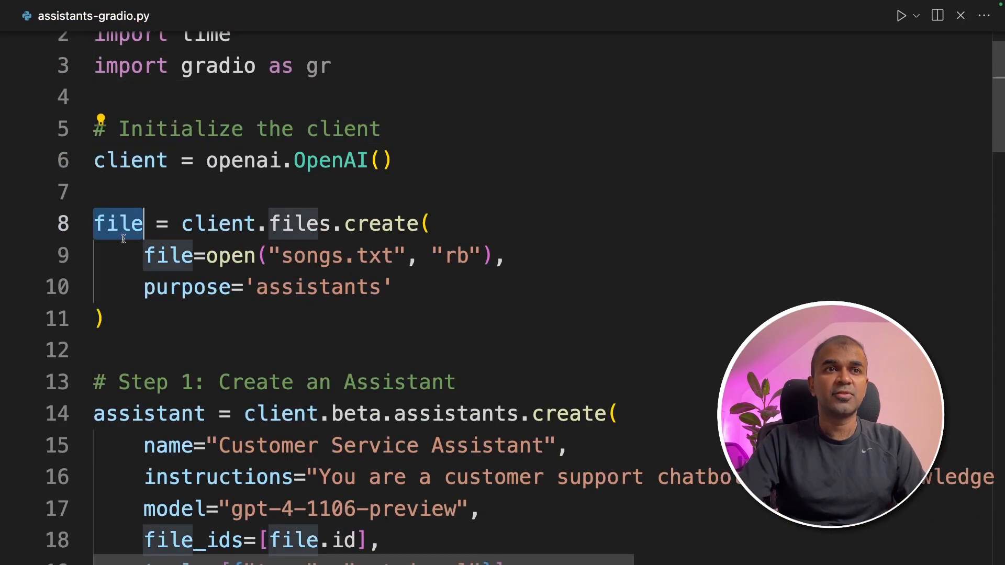
{"action": "scroll", "coordinate": [157, 315], "scroll_direction": "down", "scroll_amount": 3}
{"action": "left_click", "coordinate": [165, 325]}
{"action": "double_click", "coordinate": [165, 324]}
{"action": "scroll", "coordinate": [165, 325], "scroll_direction": "down", "scroll_amount": 6}
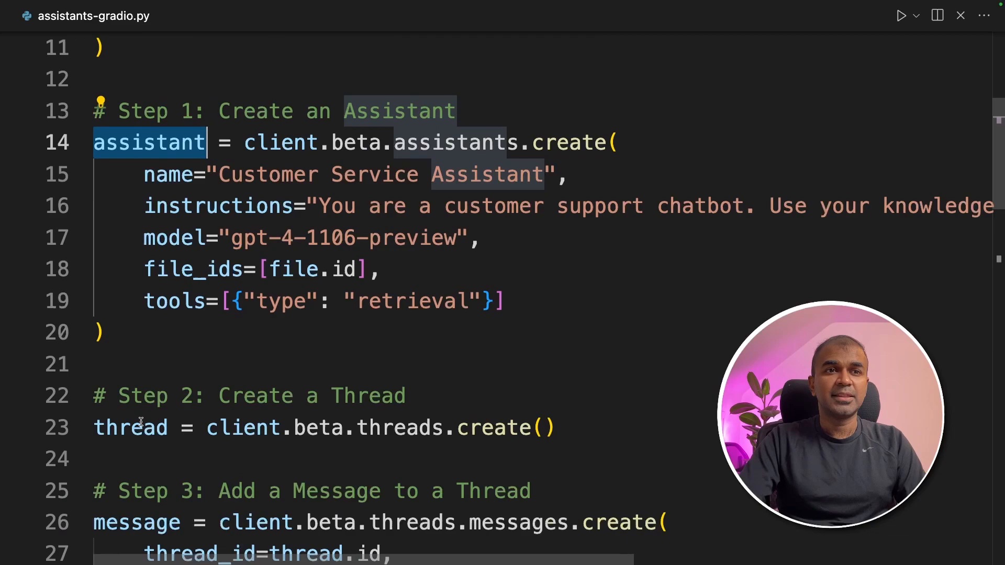
{"action": "double_click", "coordinate": [131, 428]}
- Define main(query), indent the message/run/polling block under it and pass query as the content
{"action": "left_click", "coordinate": [556, 428]}
{"action": "key", "text": "Return"}
{"action": "key", "text": "Return"}
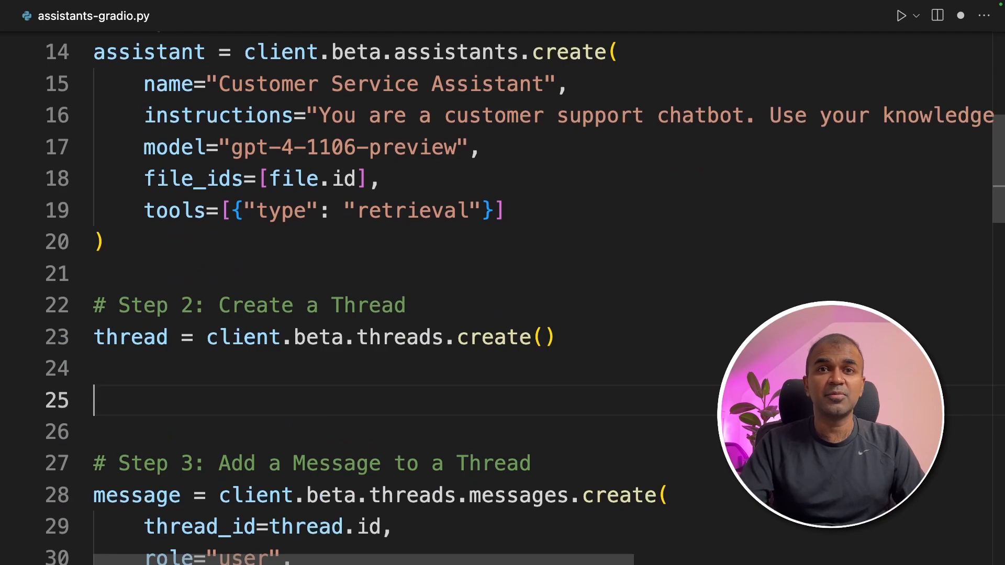
{"action": "scroll", "coordinate": [499, 257], "scroll_direction": "down", "scroll_amount": 3}
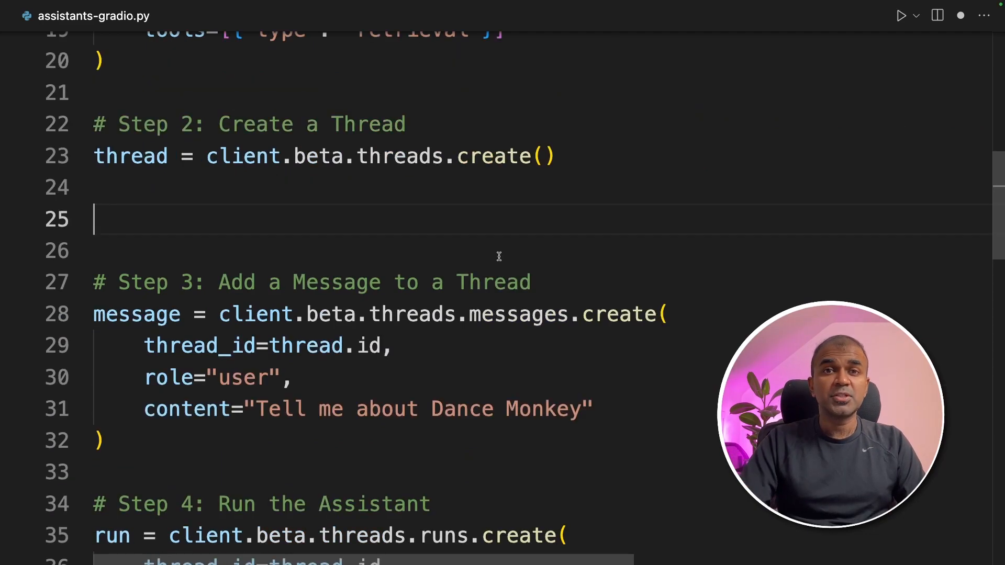
{"action": "type", "text": "d"}
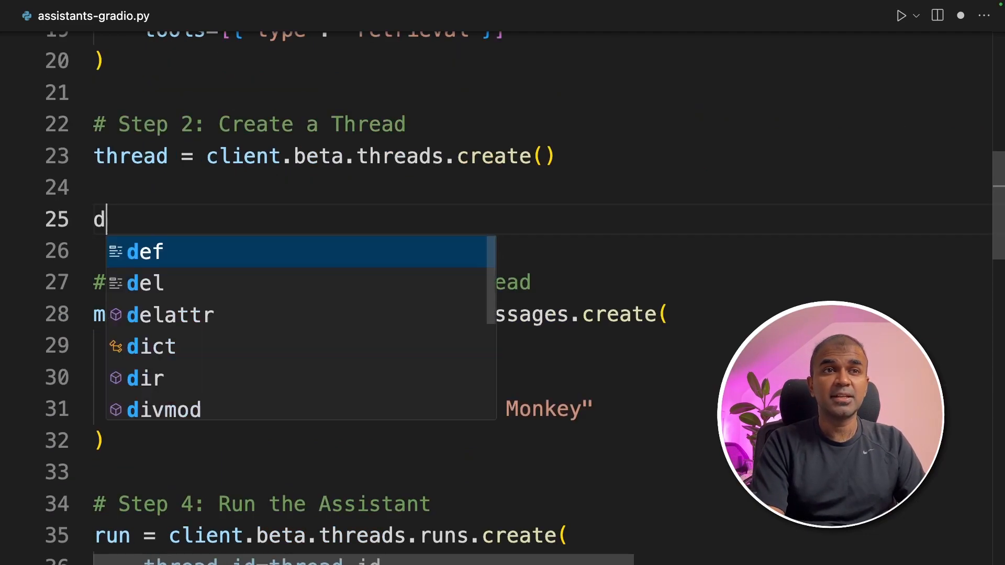
{"action": "type", "text": "ef"}
{"action": "key", "text": "Tab"}
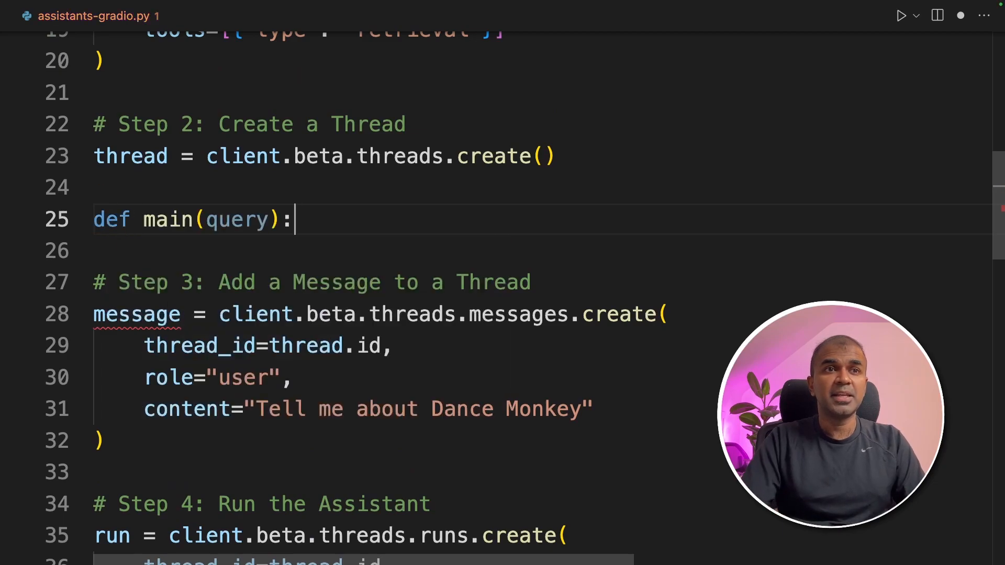
{"action": "left_click", "coordinate": [96, 282]}
{"action": "scroll", "coordinate": [314, 314], "scroll_direction": "down", "scroll_amount": 10}
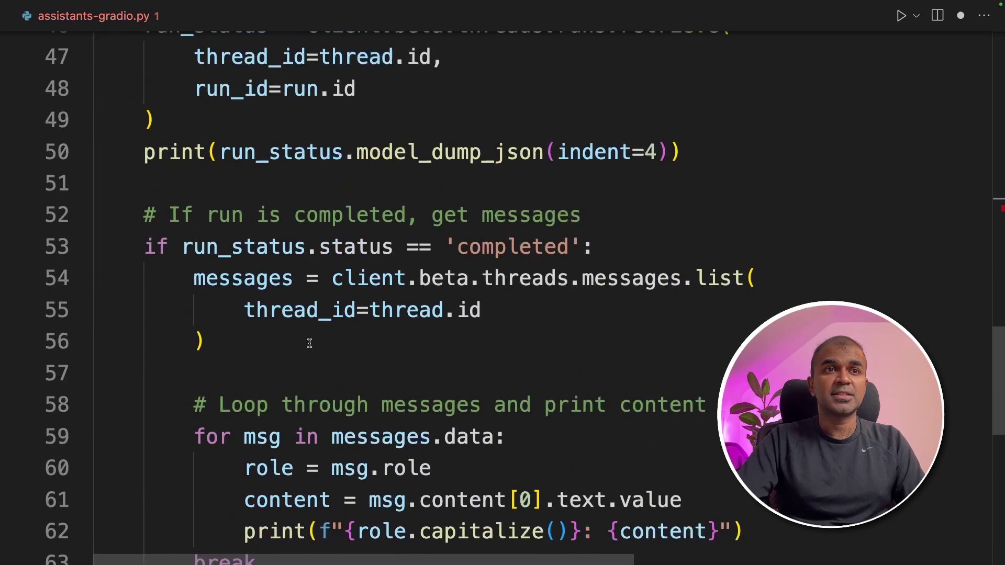
{"action": "key", "text": "ctrl+shift+End"}
{"action": "key", "text": "Tab"}
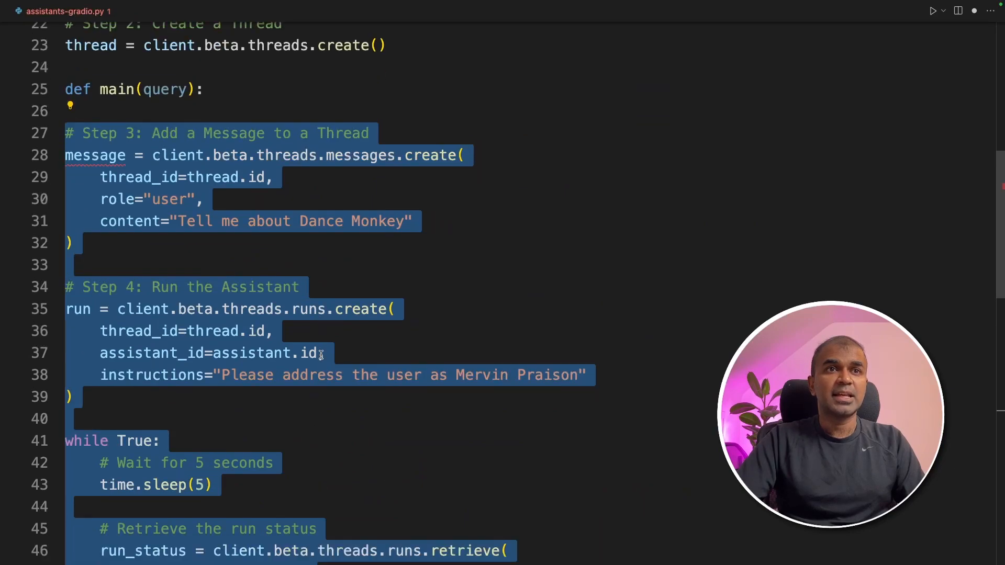
{"action": "scroll", "coordinate": [317, 357], "scroll_direction": "down", "scroll_amount": 5}
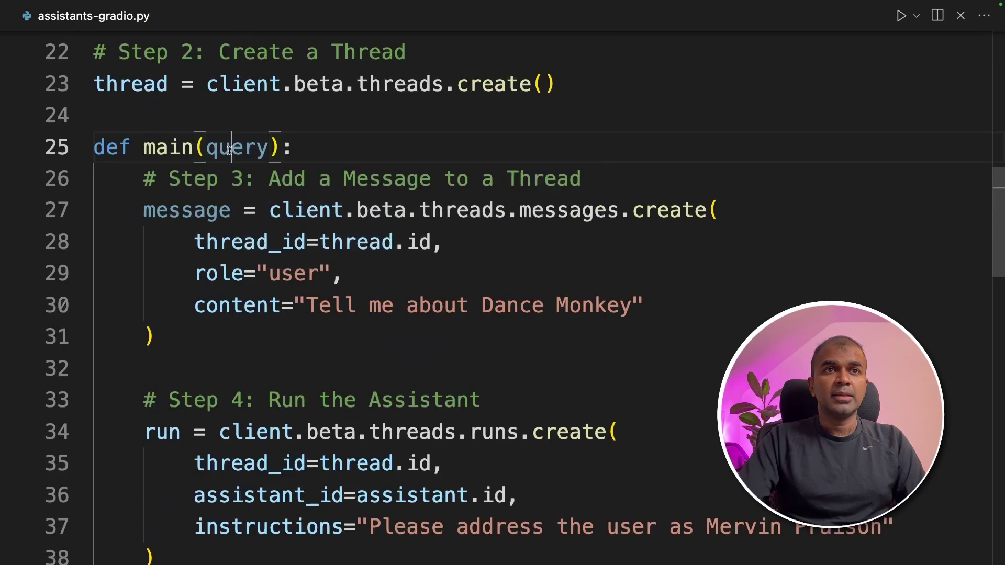
{"action": "double_click", "coordinate": [235, 147]}
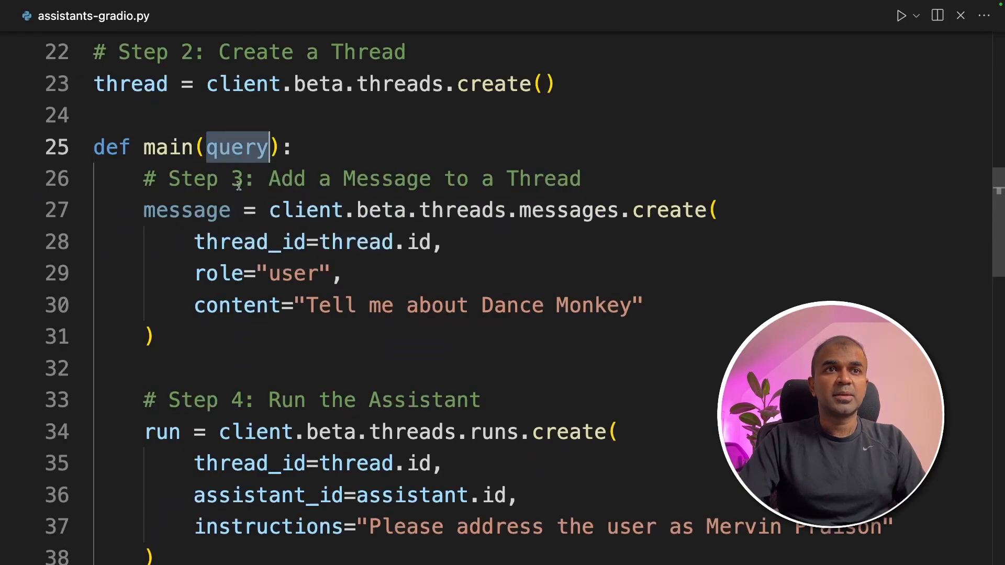
{"action": "left_click_drag", "start_coordinate": [297, 306], "coordinate": [644, 305]}
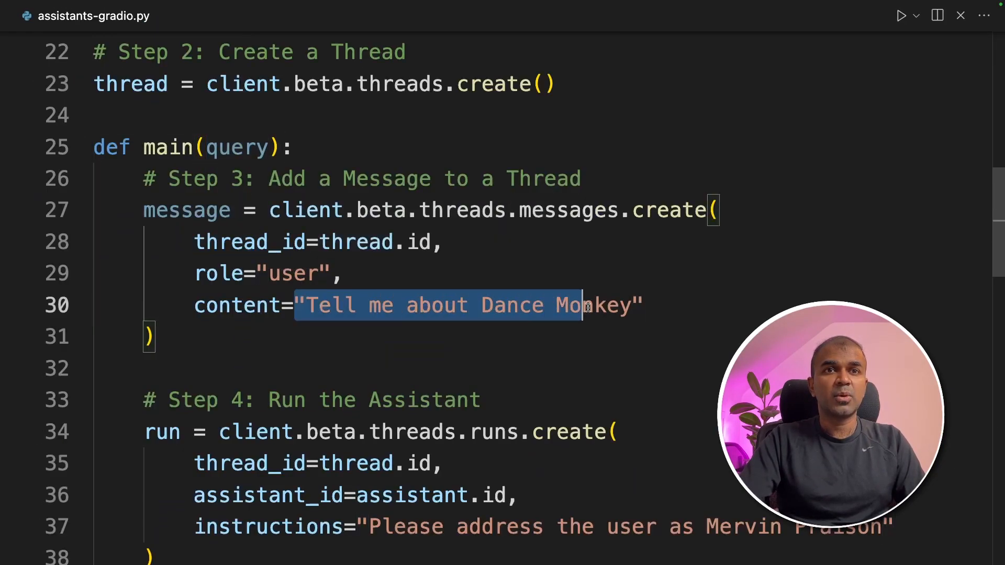
{"action": "type", "text": "query"}
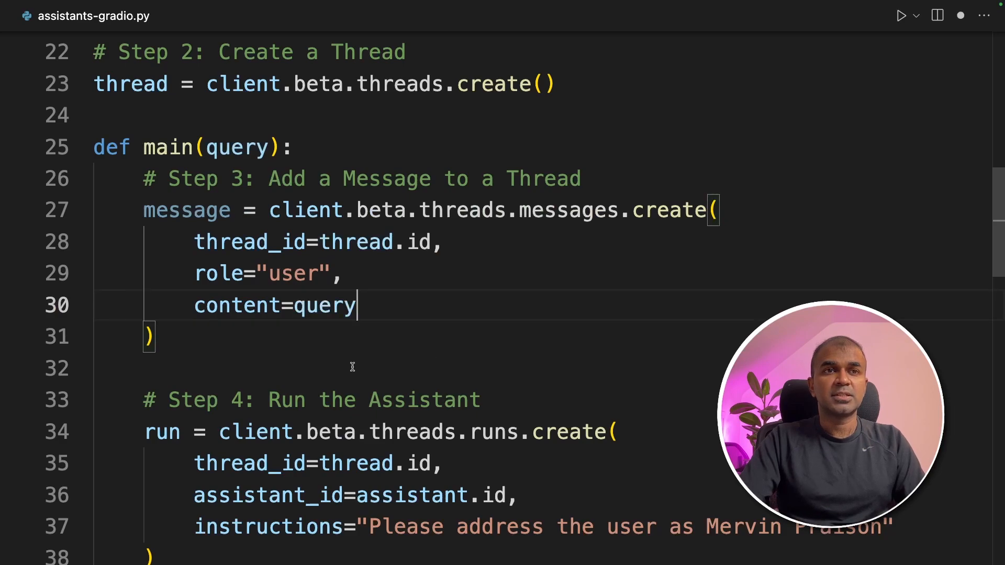
{"action": "scroll", "coordinate": [352, 366], "scroll_direction": "down", "scroll_amount": 2}
{"action": "scroll", "coordinate": [352, 367], "scroll_direction": "down", "scroll_amount": 3}
{"action": "scroll", "coordinate": [404, 408], "scroll_direction": "down", "scroll_amount": 2}
{"action": "scroll", "coordinate": [404, 409], "scroll_direction": "down", "scroll_amount": 3}
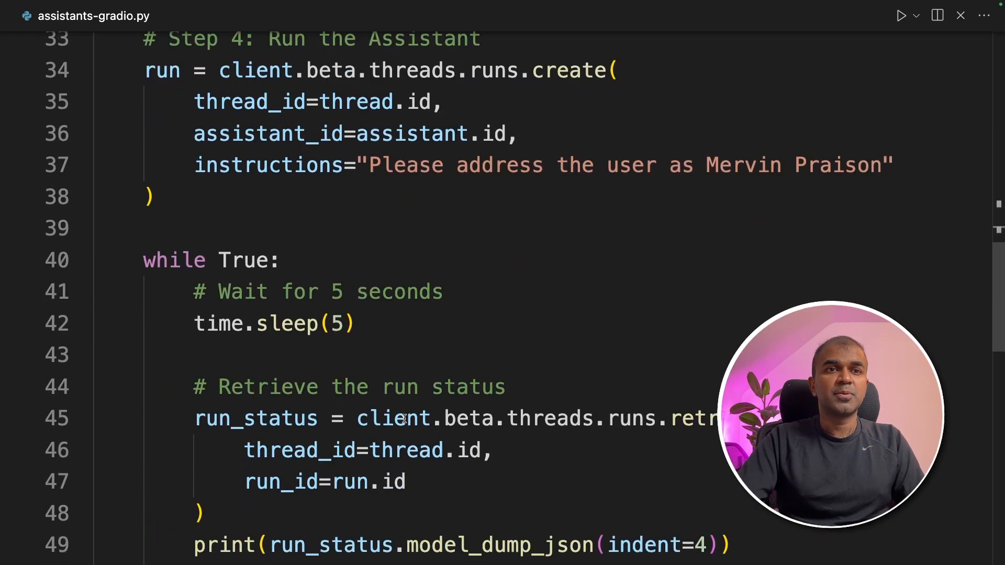
{"action": "scroll", "coordinate": [404, 420], "scroll_direction": "down", "scroll_amount": 3}
{"action": "scroll", "coordinate": [330, 384], "scroll_direction": "down", "scroll_amount": 5}
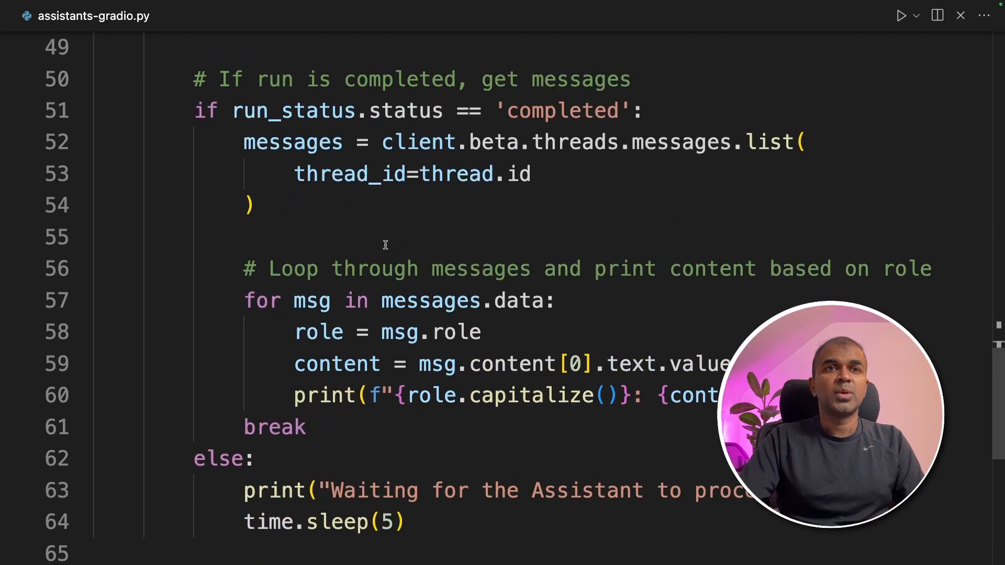
{"action": "scroll", "coordinate": [369, 392], "scroll_direction": "down", "scroll_amount": 1}
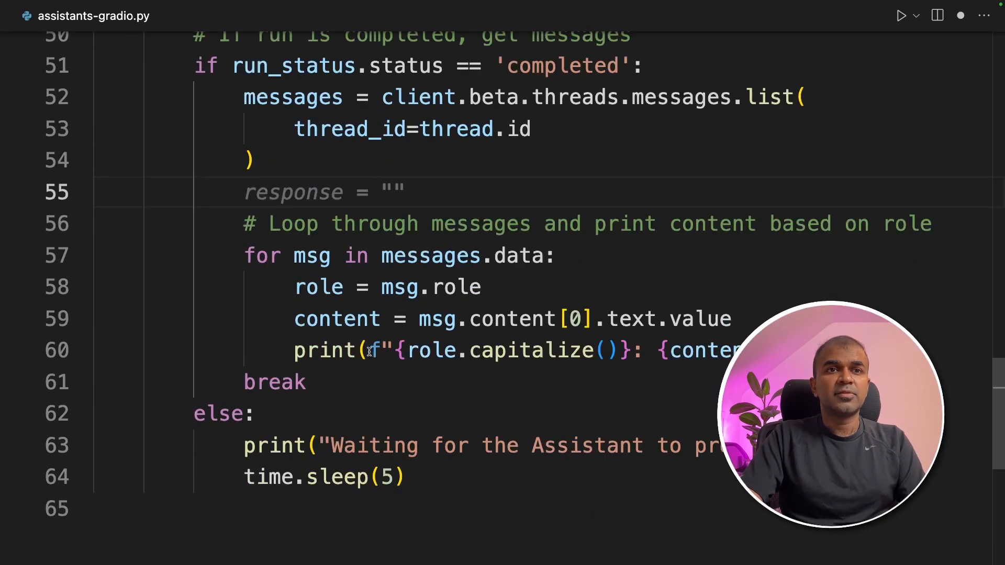
{"action": "left_click_drag", "start_coordinate": [369, 351], "coordinate": [297, 352]}
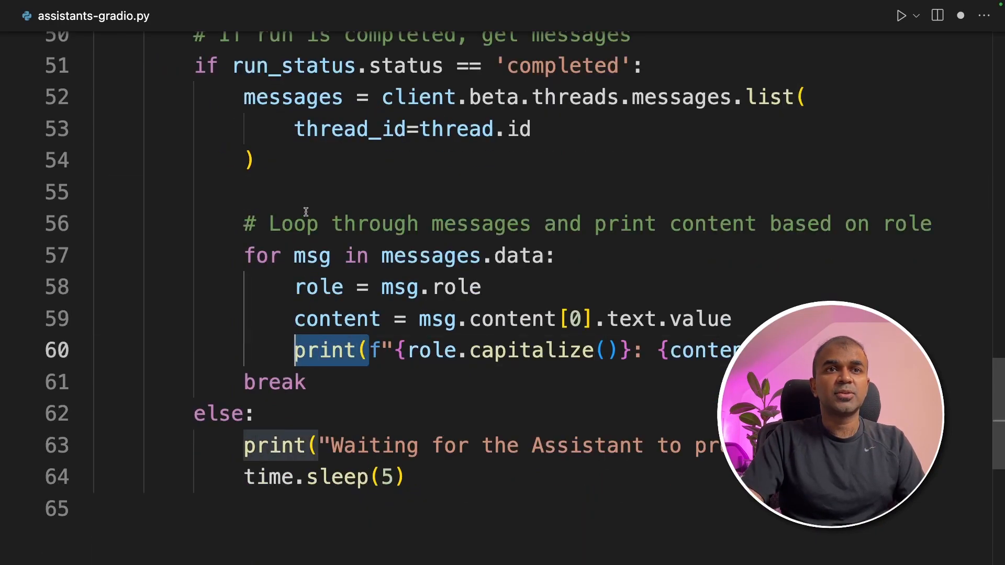
- Initialise response = "" and append each role-prefixed message to it instead of printing
{"action": "left_click", "coordinate": [306, 192]}
{"action": "type", "text": "respo"}
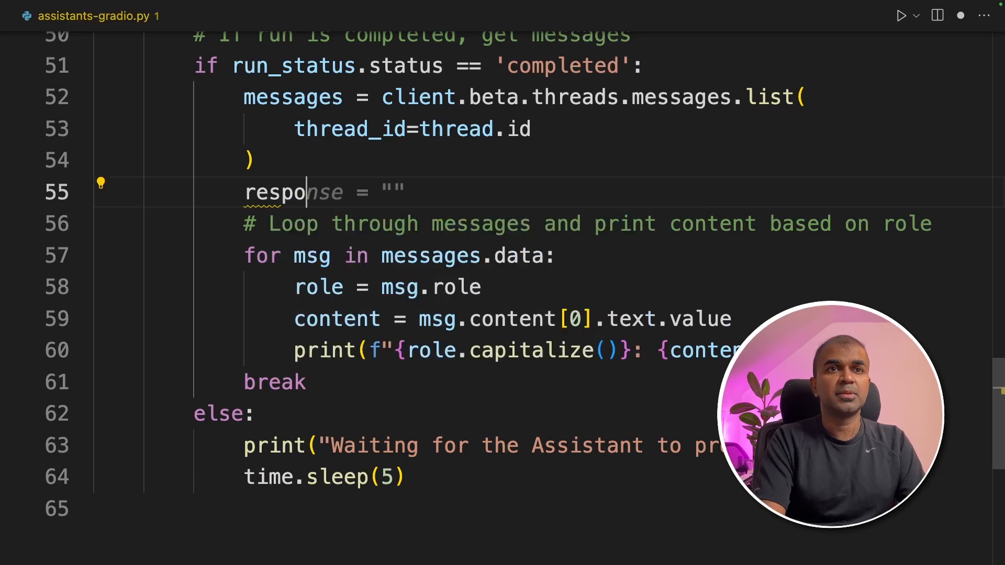
{"action": "key", "text": "Tab"}
{"action": "key", "text": "ctrl+s"}
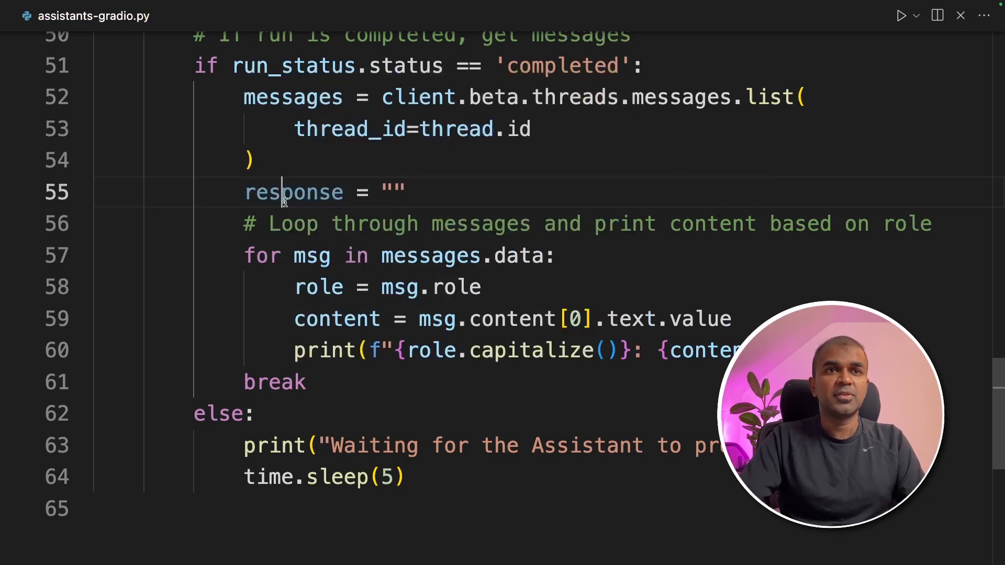
{"action": "double_click", "coordinate": [283, 193]}
{"action": "key", "text": "ctrl+c"}
{"action": "scroll", "coordinate": [503, 283], "scroll_direction": "down", "scroll_amount": 1}
{"action": "double_click", "coordinate": [322, 304]}
{"action": "key", "text": "ctrl+v"}
{"action": "type", "text": "="}
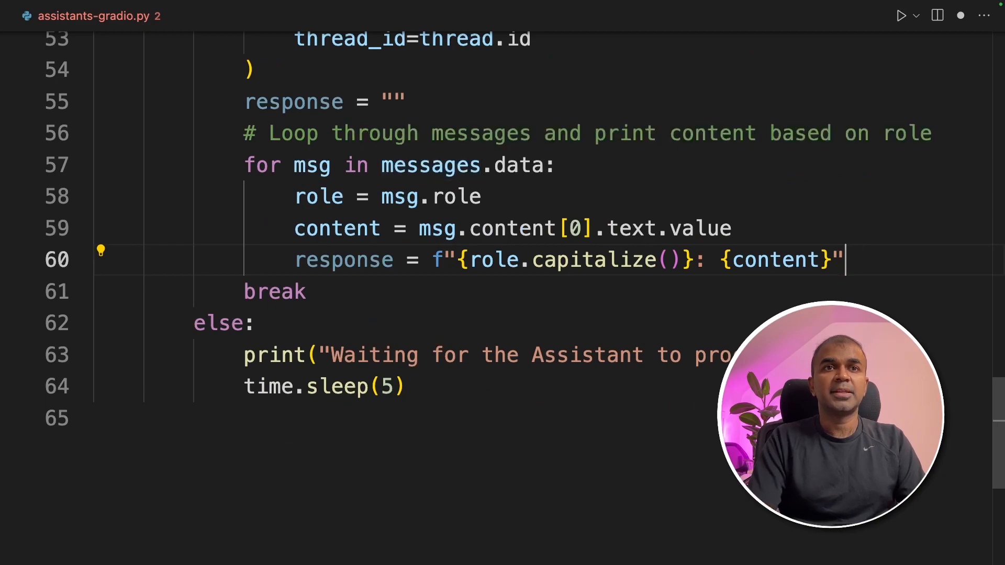
{"action": "key", "text": "ctrl+s"}
{"action": "left_click", "coordinate": [406, 261]}
{"action": "type", "text": "+"}
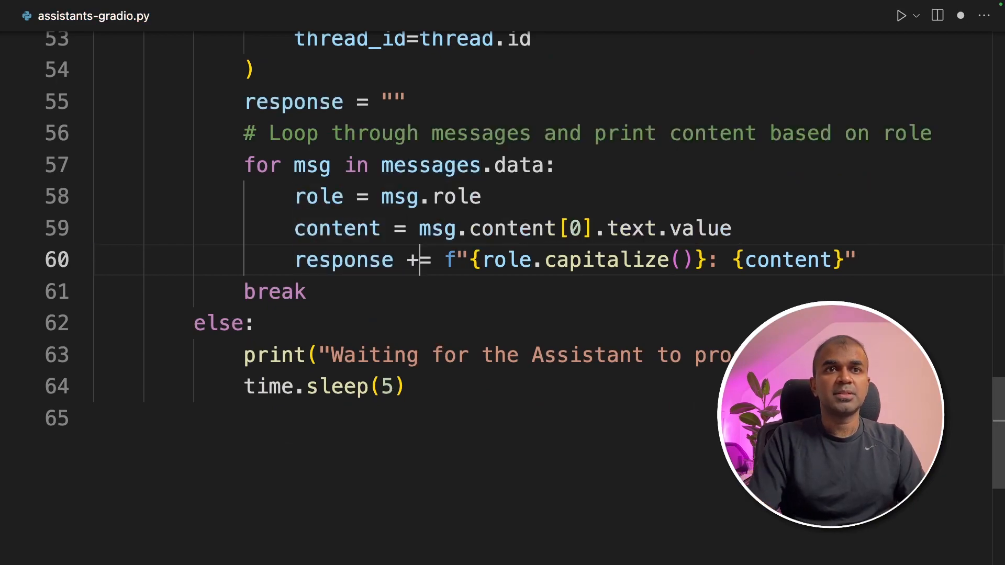
{"action": "type", "text": "\\n\\"}
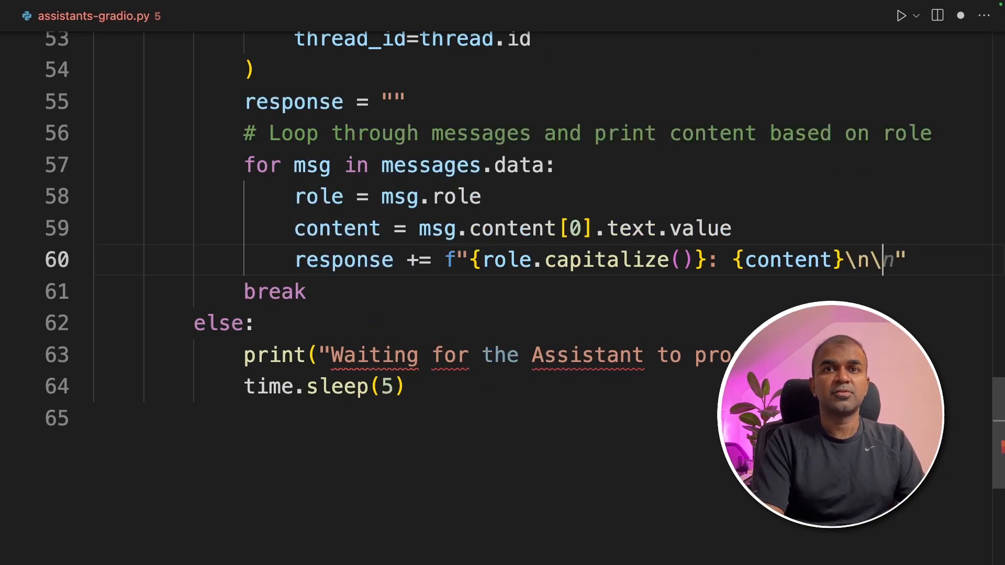
{"action": "type", "text": "n"}
- Return response + "\n\n" when completed and make the waiting branch simply continue
{"action": "double_click", "coordinate": [275, 291]}
{"action": "type", "text": "return re"}
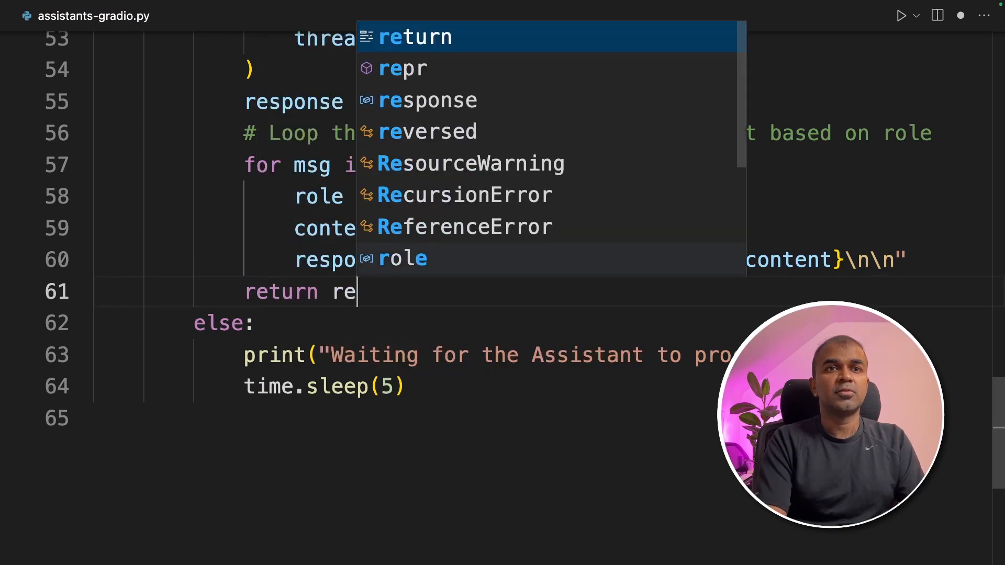
{"action": "type", "text": "ponse"}
{"action": "key", "text": "Tab"}
{"action": "type", "text": "+\"  \""}
{"action": "left_click", "coordinate": [406, 386]}
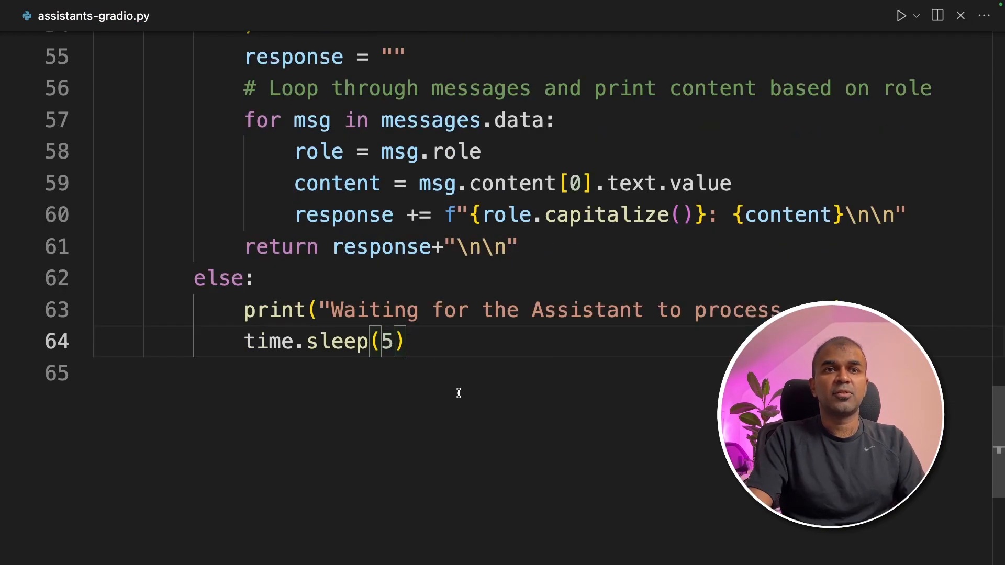
{"action": "scroll", "coordinate": [429, 359], "scroll_direction": "down", "scroll_amount": 3}
{"action": "left_click_drag", "start_coordinate": [406, 297], "coordinate": [244, 265]}
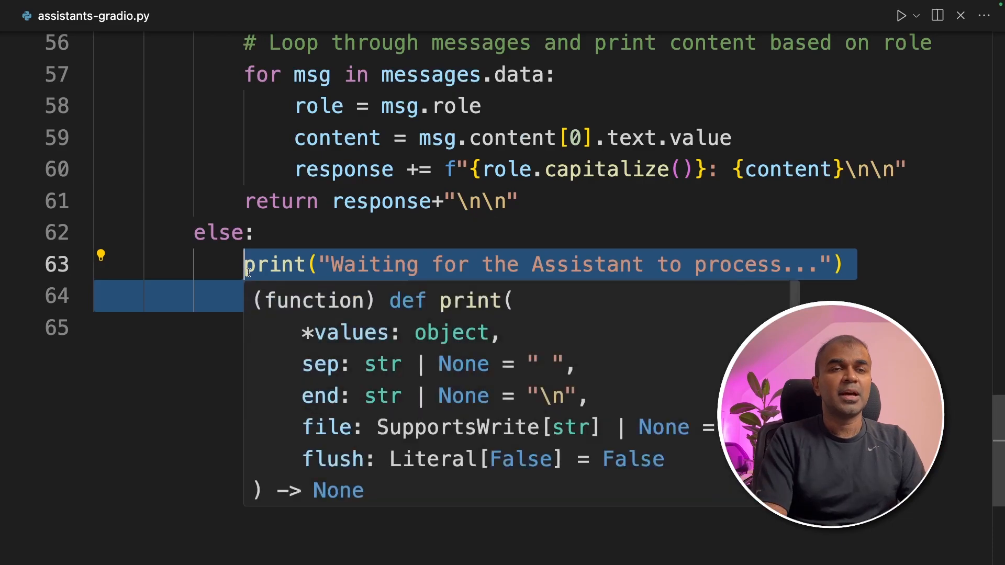
{"action": "type", "text": "cont"}
{"action": "key", "text": "Tab"}
{"action": "scroll", "coordinate": [430, 314], "scroll_direction": "up", "scroll_amount": 3}
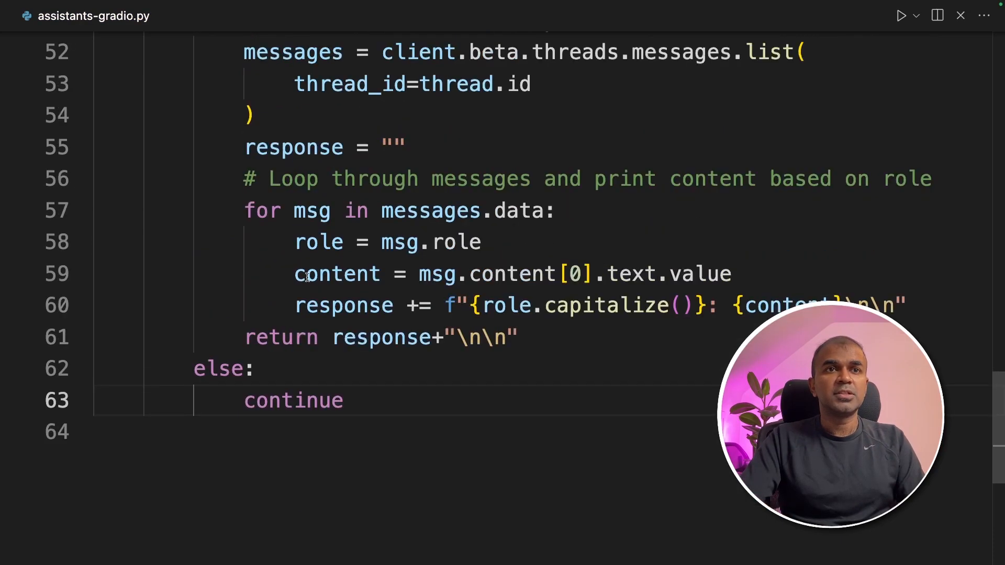
{"action": "scroll", "coordinate": [430, 314], "scroll_direction": "up", "scroll_amount": 3}
{"action": "double_click", "coordinate": [570, 156]}
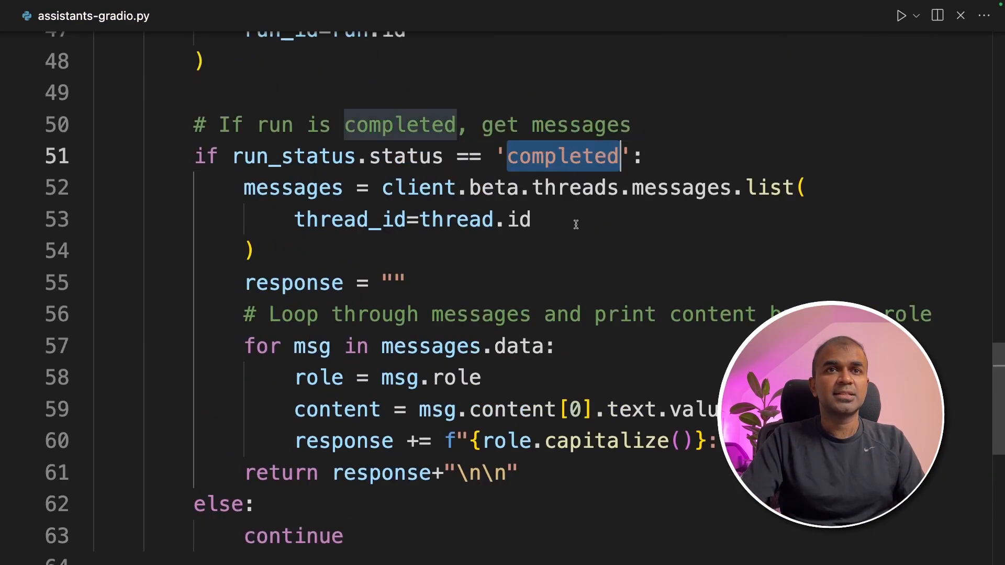
- Add a '# Create a Gradio Interface' comment and a gr.Interface for main titled "Chatbot" with textbox input and output
{"action": "left_click", "coordinate": [408, 430]}
{"action": "key", "text": "Return"}
{"action": "type", "text": "# Create a Gradio Interface"}
{"action": "key", "text": "Return"}
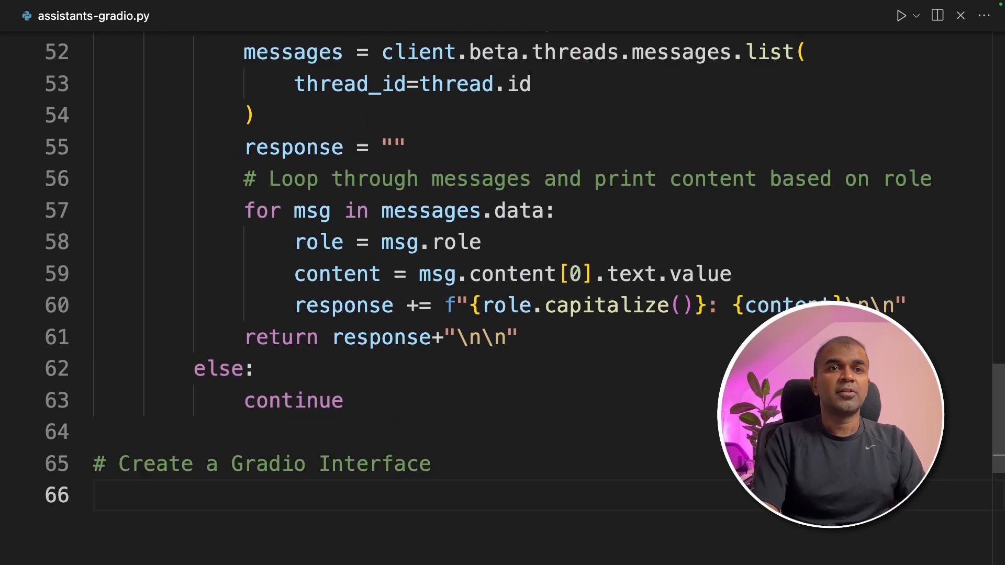
{"action": "scroll", "coordinate": [434, 373], "scroll_direction": "down", "scroll_amount": 3}
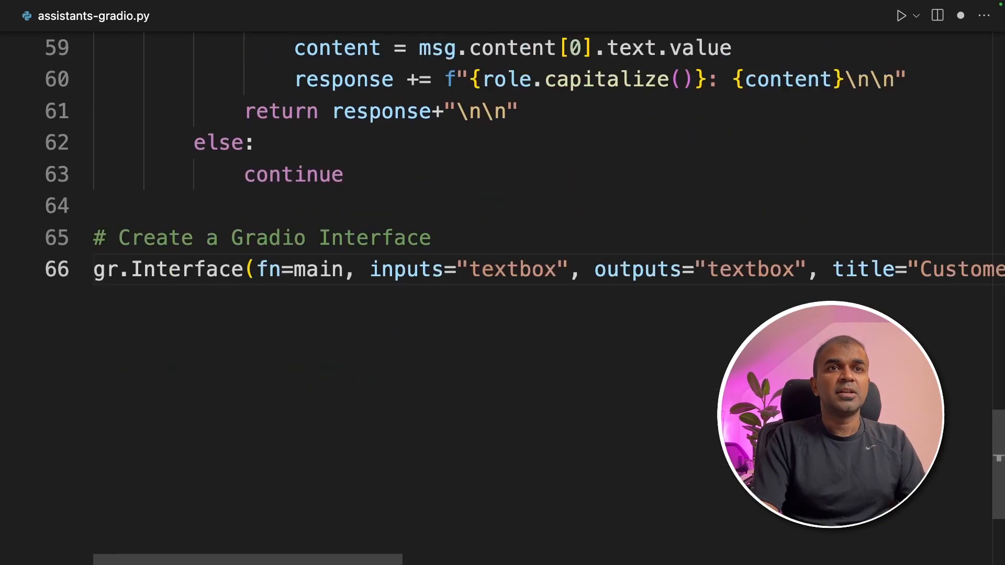
{"action": "key", "text": "Tab"}
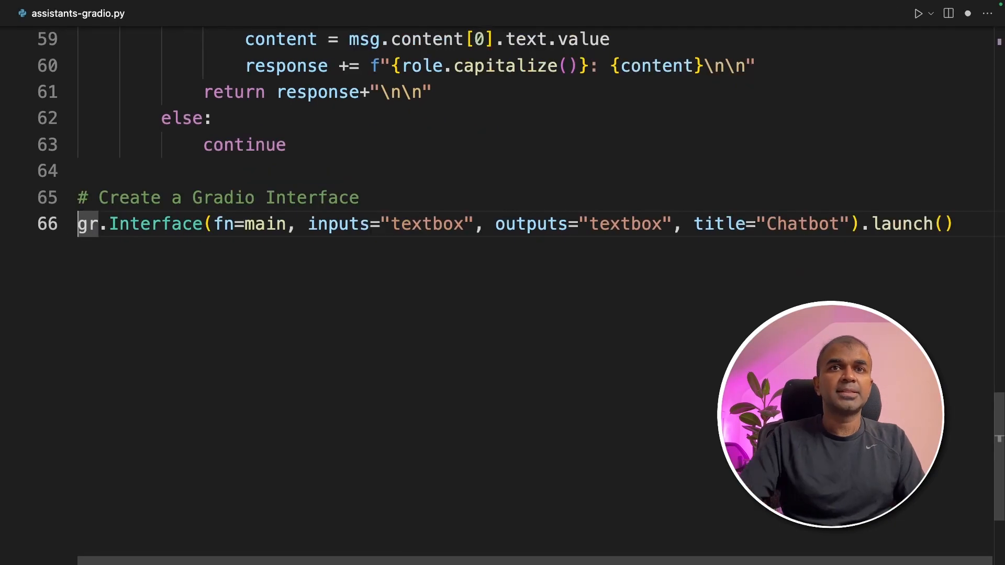
{"action": "double_click", "coordinate": [780, 225]}
{"action": "double_click", "coordinate": [904, 225]}
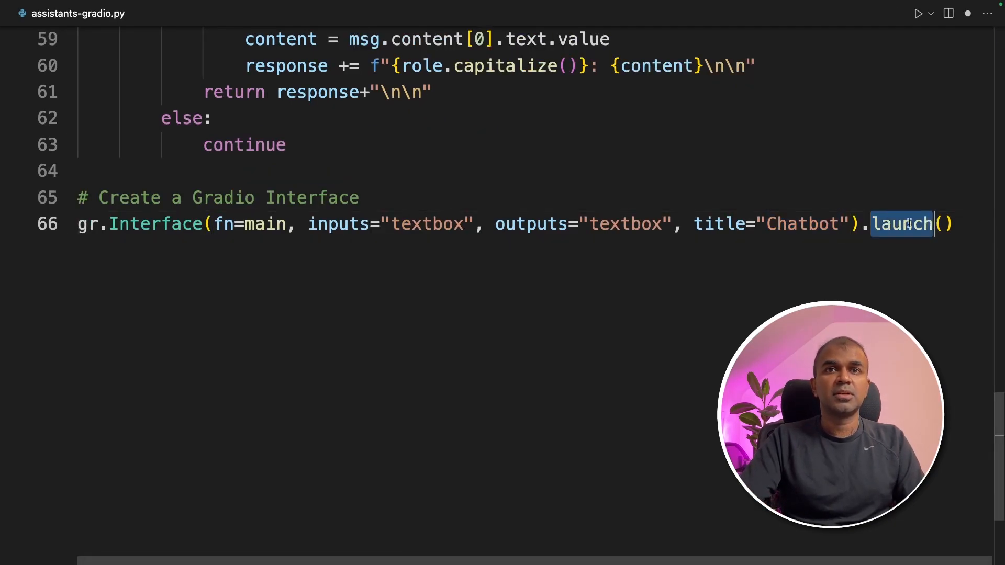
- Assign the interface to iface, add iface.launch() on its own line and save the script
{"action": "left_click", "coordinate": [966, 225]}
{"action": "key", "text": "Return"}
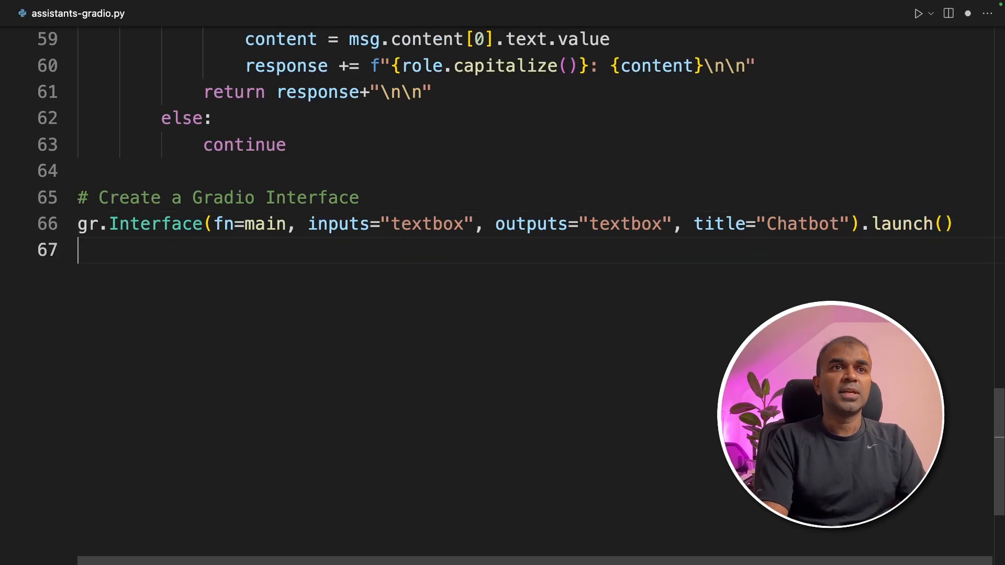
{"action": "key", "text": "Up"}
{"action": "type", "text": "iface ="}
{"action": "key", "text": "ctrl+s"}
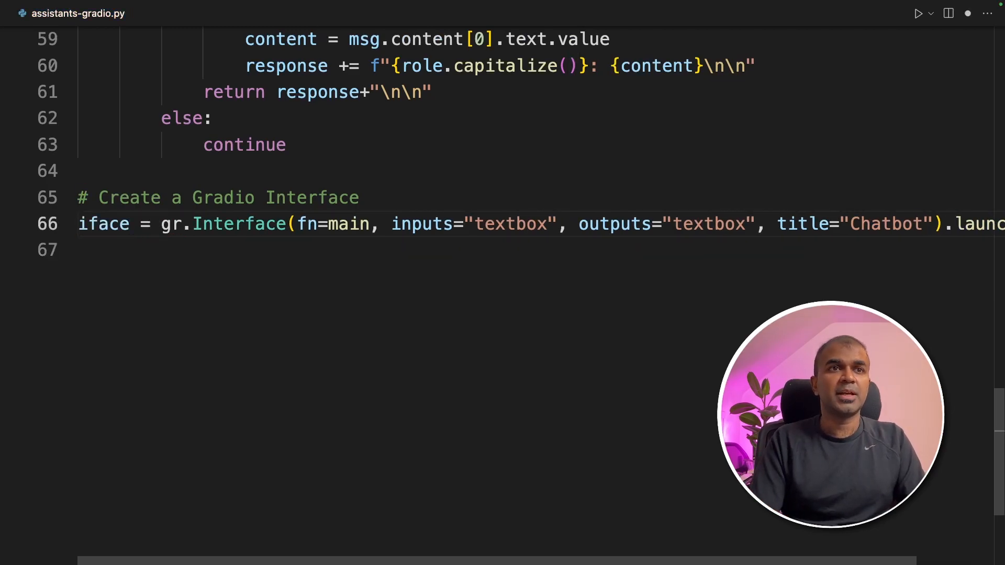
{"action": "key", "text": "Down"}
{"action": "type", "text": "ifac"}
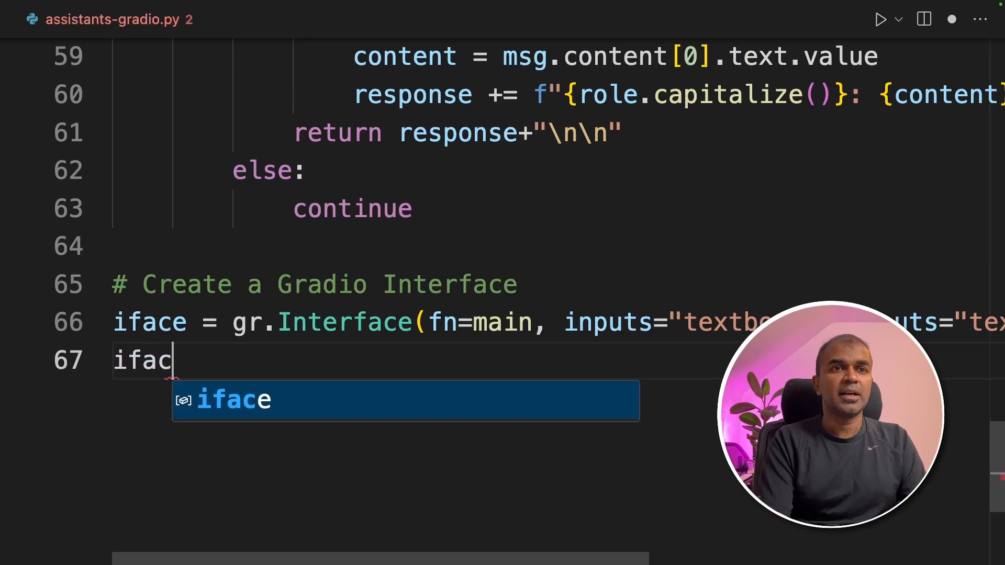
{"action": "type", "text": "e"}
{"action": "key", "text": "Escape"}
{"action": "key", "text": "Tab"}
{"action": "key", "text": "ctrl+s"}
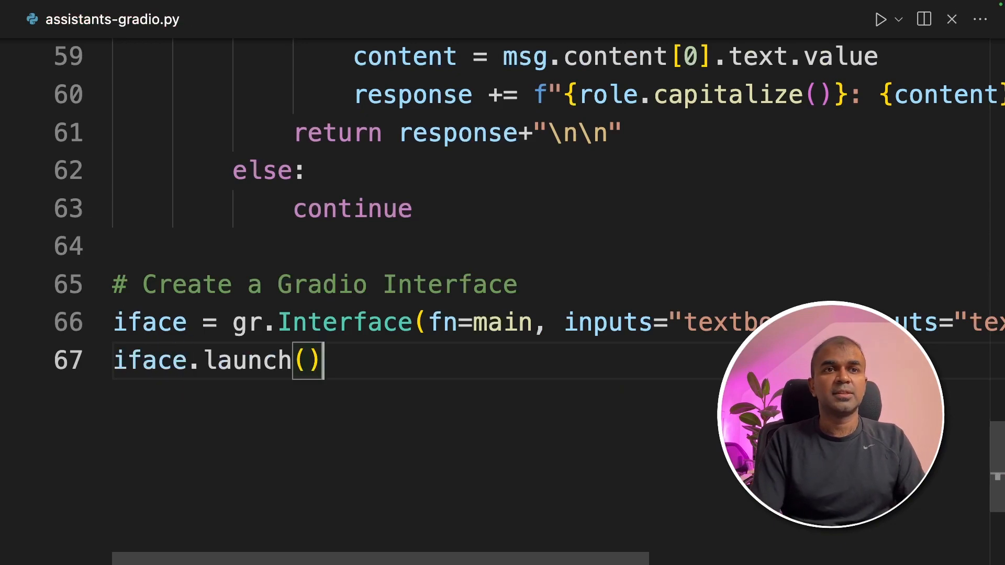
{"action": "scroll", "coordinate": [608, 282], "scroll_direction": "up", "scroll_amount": 2}
{"action": "scroll", "coordinate": [608, 283], "scroll_direction": "up", "scroll_amount": 5}
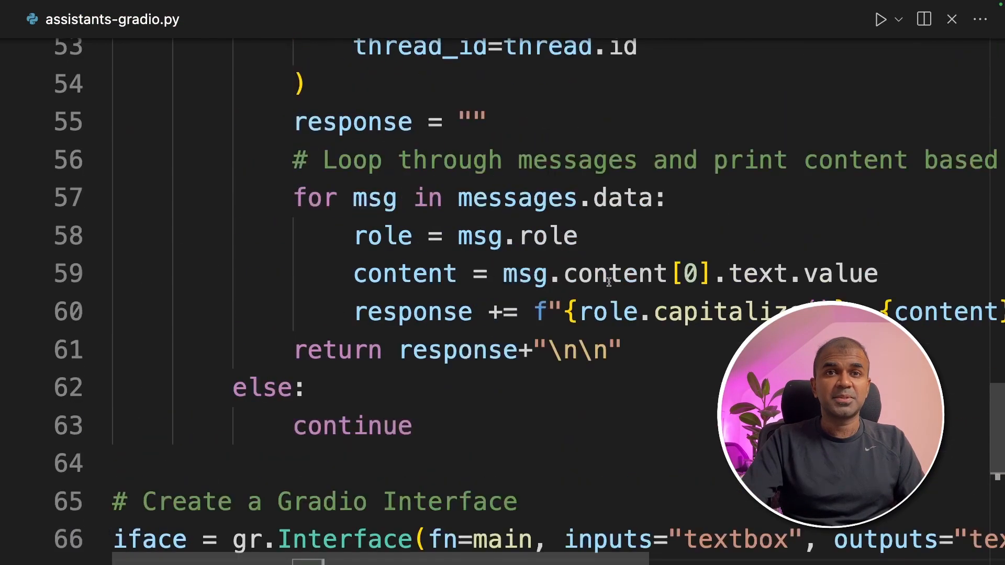
{"action": "scroll", "coordinate": [607, 283], "scroll_direction": "up", "scroll_amount": 8}
{"action": "scroll", "coordinate": [607, 283], "scroll_direction": "up", "scroll_amount": 3}
{"action": "scroll", "coordinate": [606, 283], "scroll_direction": "up", "scroll_amount": 3}
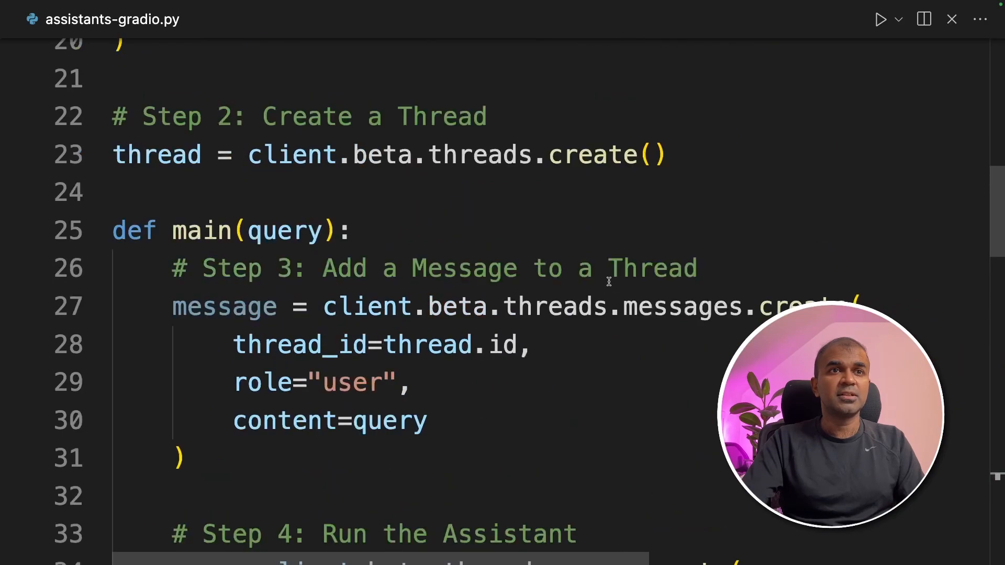
{"action": "left_click", "coordinate": [283, 177]}
{"action": "left_click", "coordinate": [234, 397]}
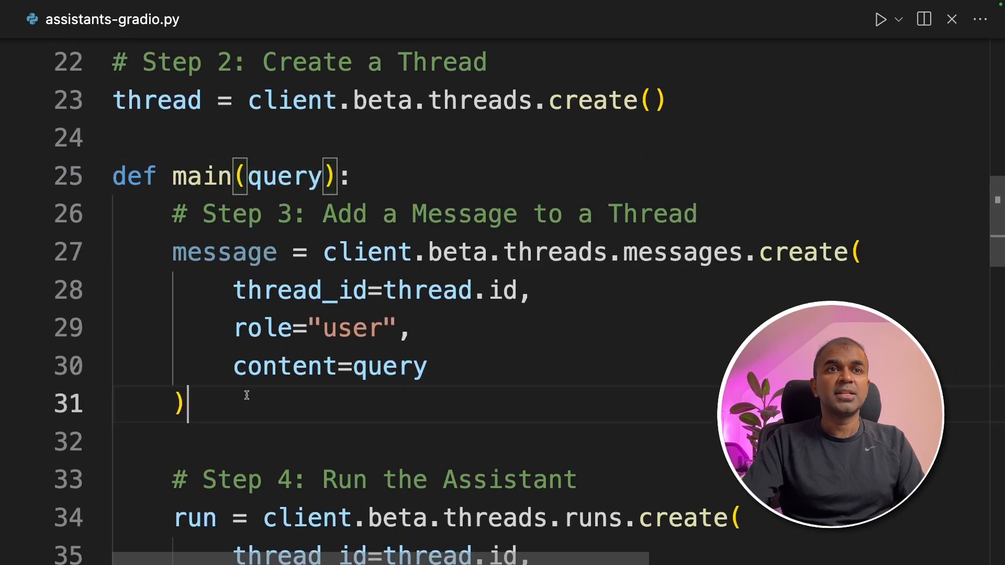
{"action": "double_click", "coordinate": [286, 180]}
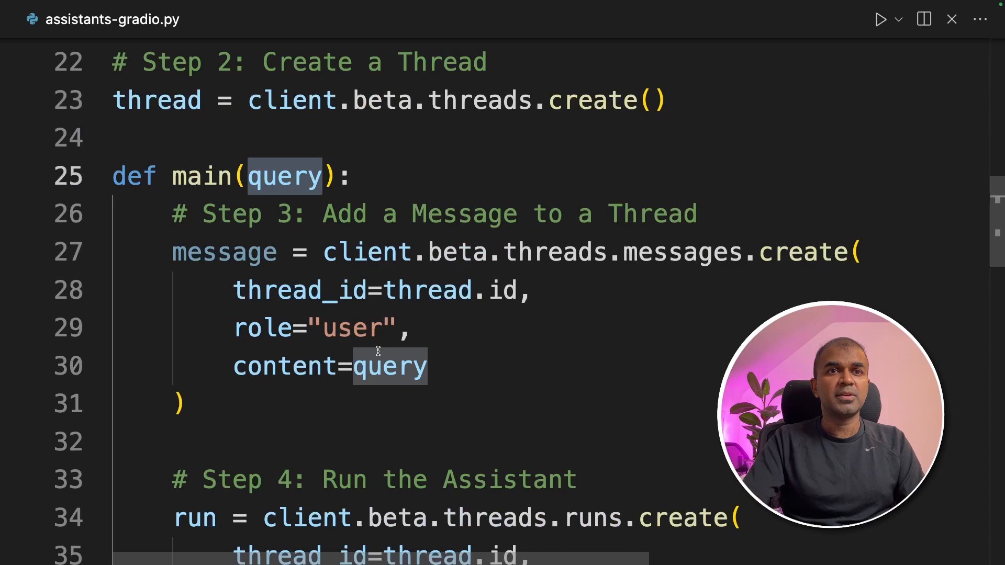
{"action": "double_click", "coordinate": [389, 366]}
{"action": "scroll", "coordinate": [389, 366], "scroll_direction": "down", "scroll_amount": 10}
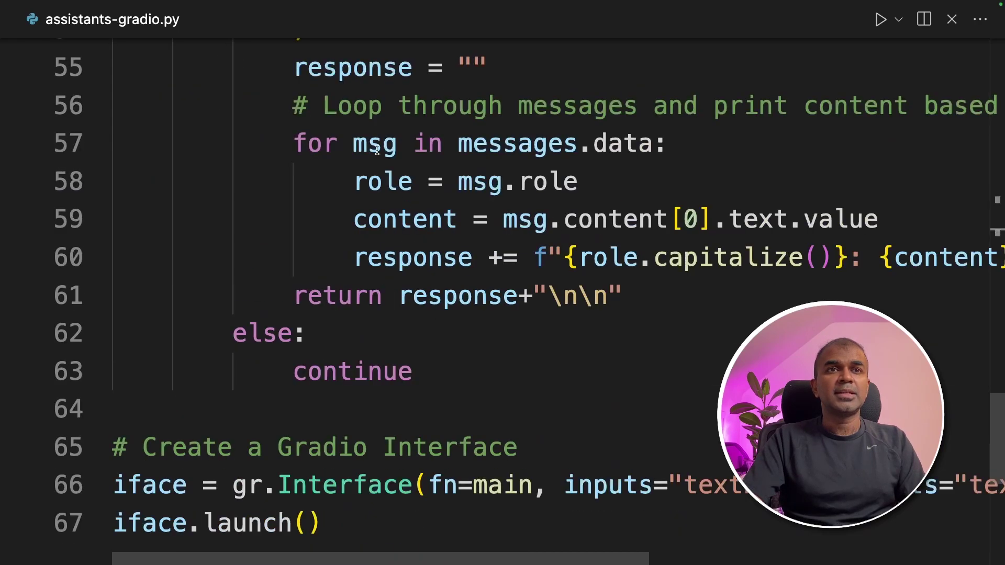
{"action": "double_click", "coordinate": [355, 69]}
{"action": "double_click", "coordinate": [445, 300]}
{"action": "scroll", "coordinate": [446, 300], "scroll_direction": "up", "scroll_amount": 3}
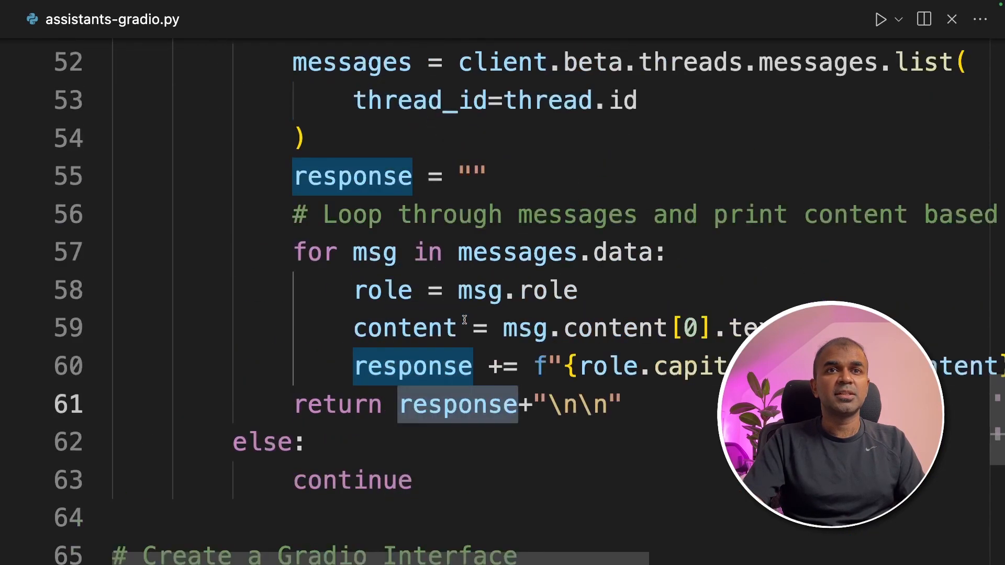
{"action": "scroll", "coordinate": [445, 299], "scroll_direction": "down", "scroll_amount": 3}
{"action": "scroll", "coordinate": [388, 400], "scroll_direction": "down", "scroll_amount": 3}
{"action": "left_click", "coordinate": [387, 412]}
{"action": "left_click_drag", "start_coordinate": [377, 412], "coordinate": [181, 377]}
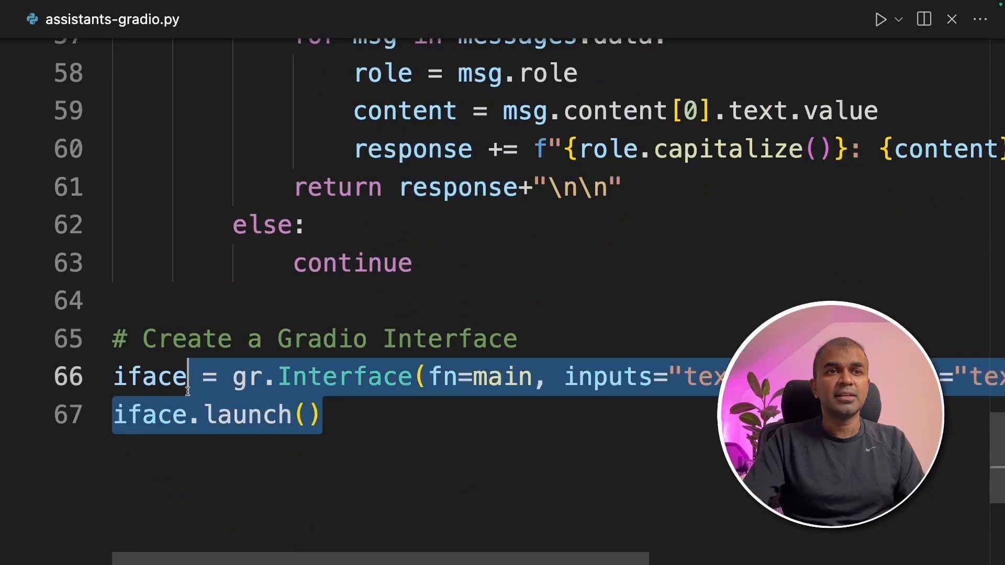
{"action": "left_click", "coordinate": [126, 377]}
{"action": "double_click", "coordinate": [132, 381]}
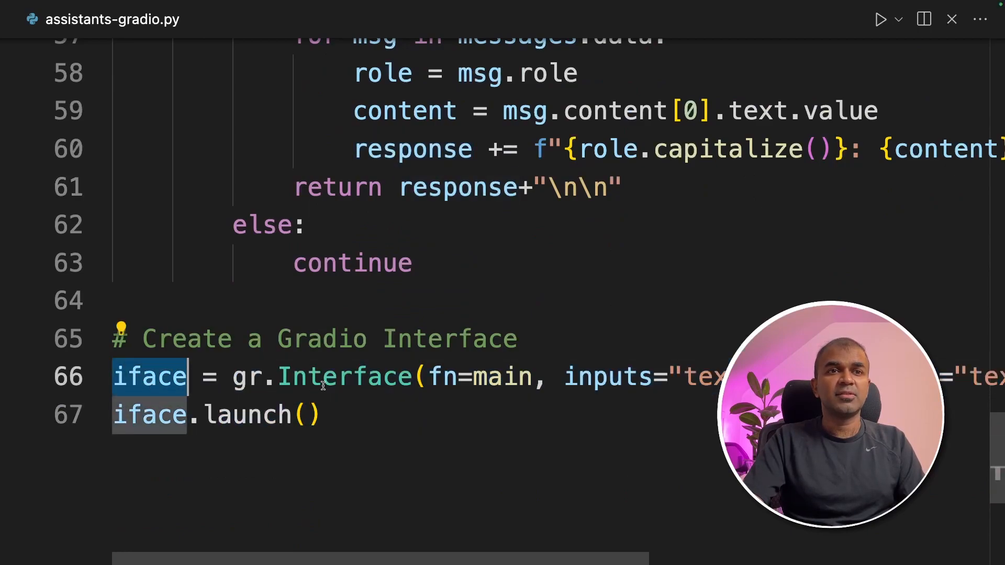
{"action": "double_click", "coordinate": [248, 377]}
{"action": "double_click", "coordinate": [346, 377]}
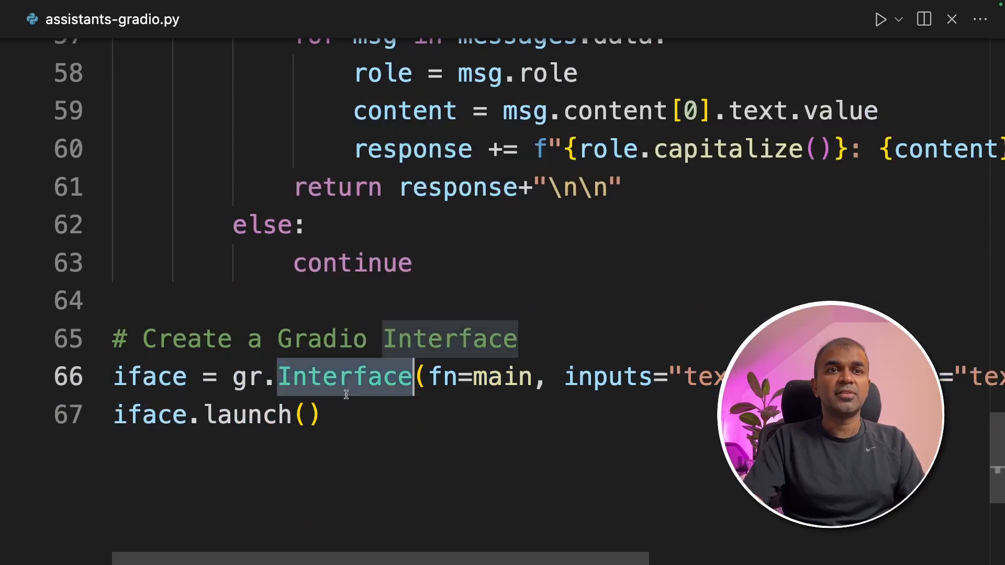
- Run python assistants-gradio.py and select the printed local URL 127.0.0.1:7860
{"action": "left_click", "coordinate": [388, 424]}
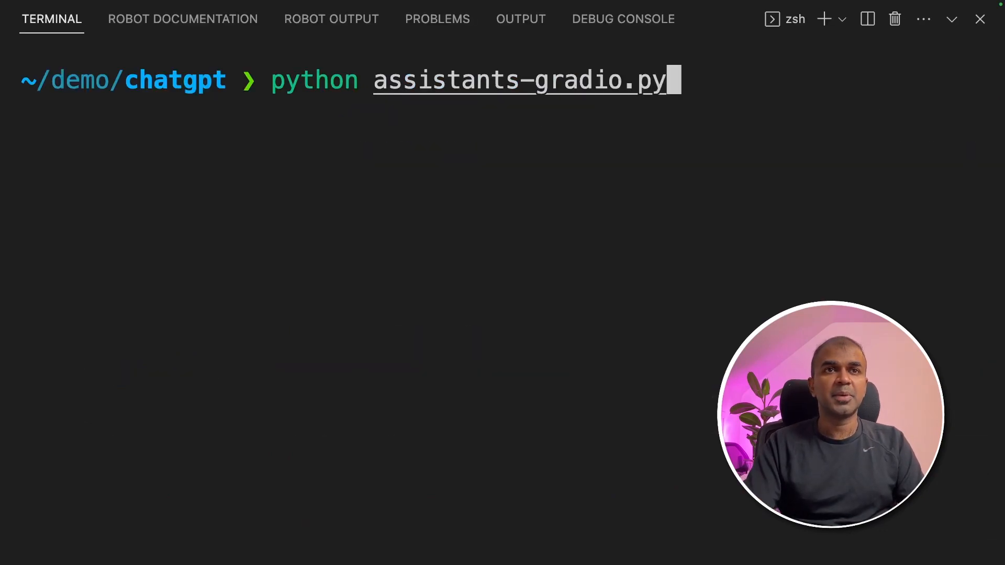
{"action": "key", "text": "Return"}
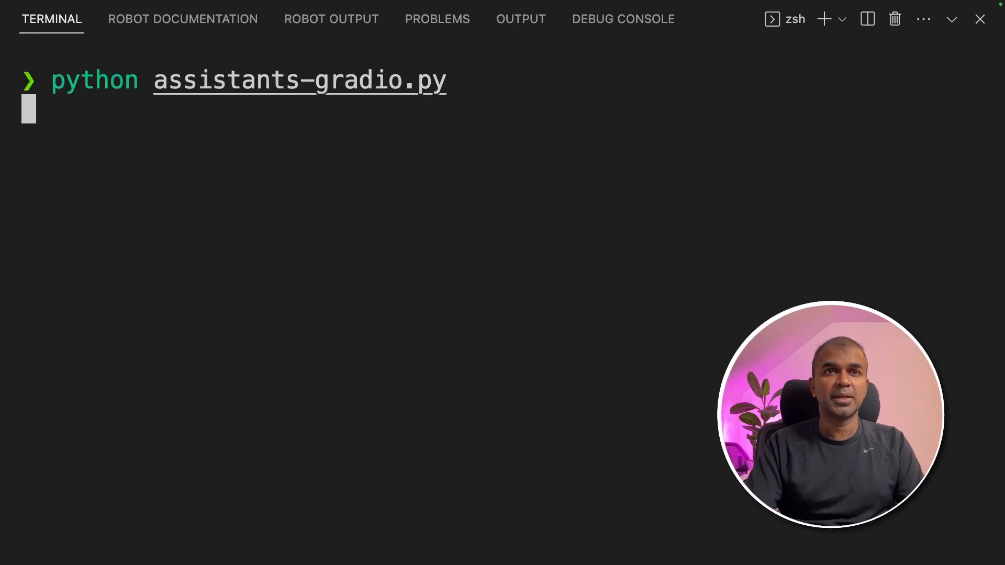
{"action": "left_click_drag", "start_coordinate": [360, 109], "coordinate": [717, 118]}
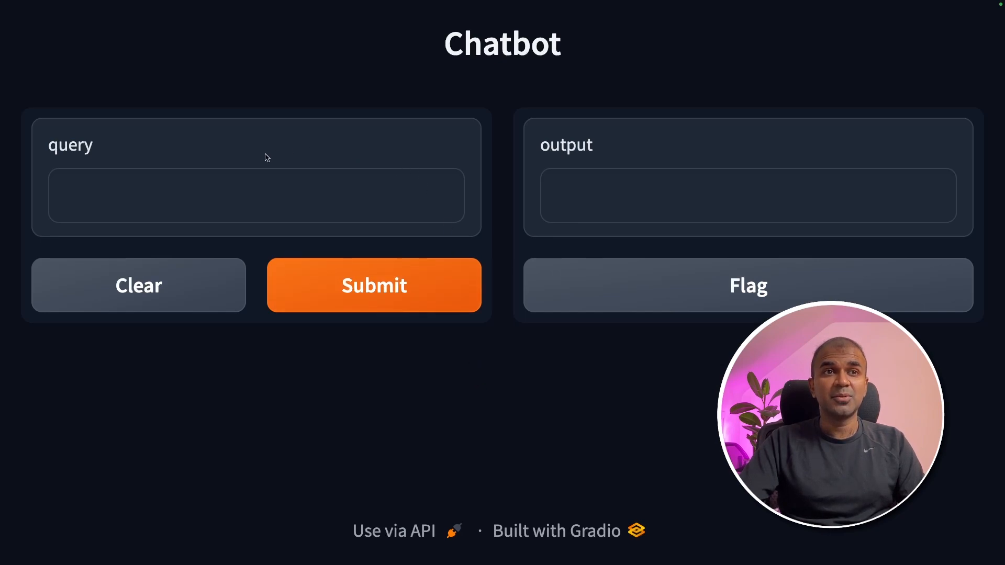
- Submit 'Tell me about Dance Monkey' to the Gradio Chatbot and read the answer
{"action": "left_click", "coordinate": [256, 195]}
{"action": "type", "text": "Tell me about Dance M"}
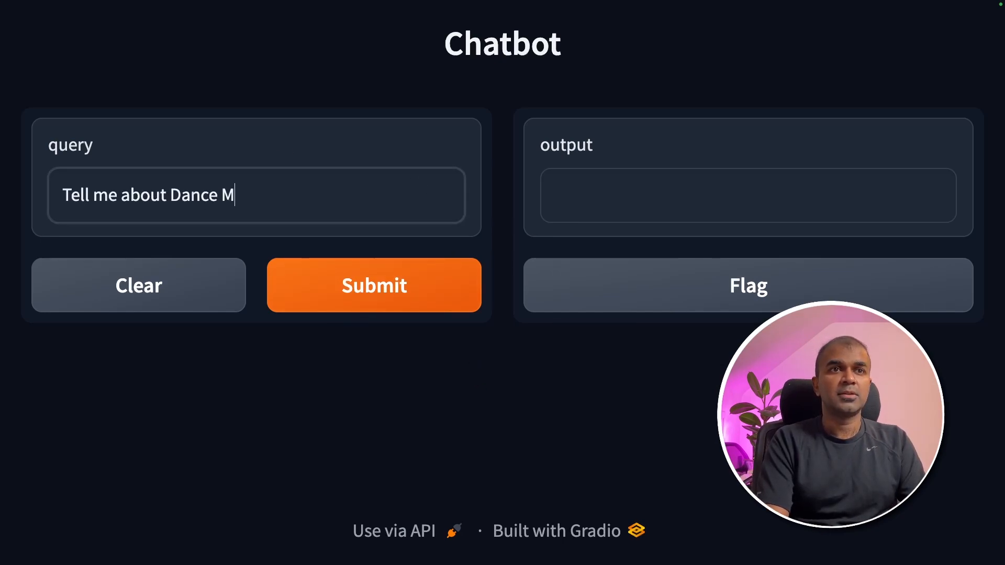
{"action": "type", "text": "Onke"}
{"action": "key", "text": "BackSpace"}
{"action": "key", "text": "BackSpace"}
{"action": "key", "text": "BackSpace"}
{"action": "type", "text": "onkey"}
{"action": "left_click", "coordinate": [352, 277]}
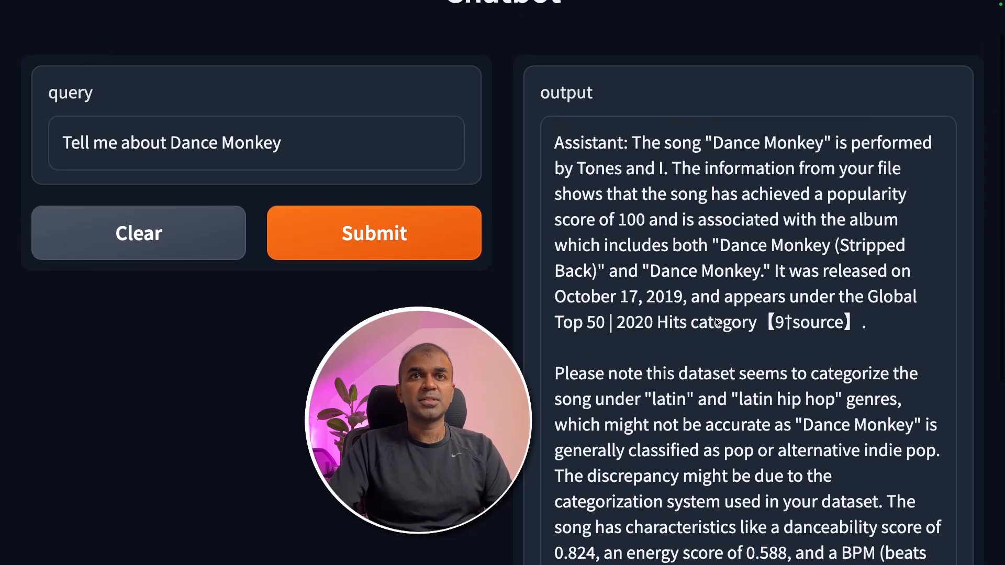
{"action": "scroll", "coordinate": [717, 326], "scroll_direction": "down", "scroll_amount": 2}
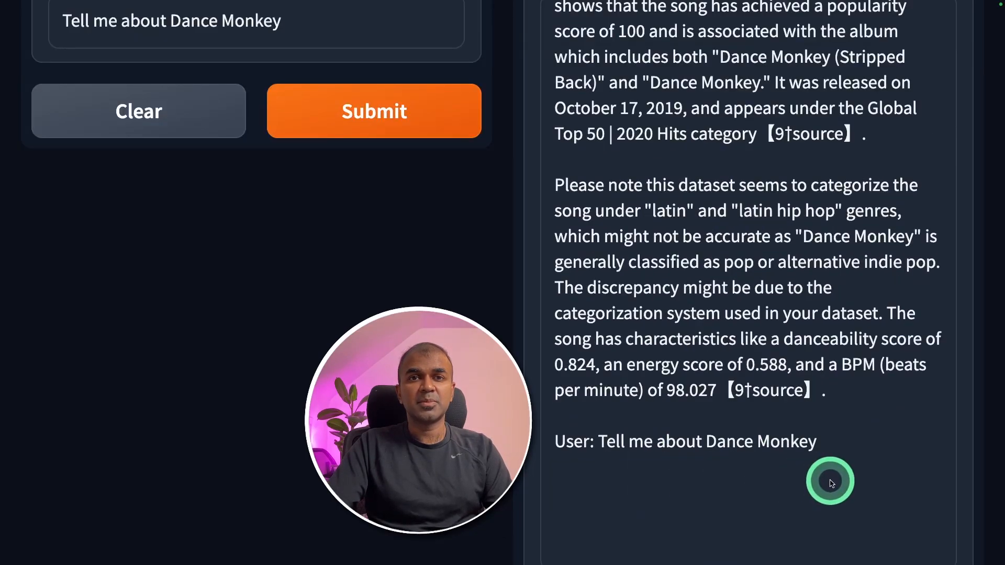
{"action": "scroll", "coordinate": [801, 479], "scroll_direction": "up", "scroll_amount": 2}
{"action": "scroll", "coordinate": [801, 480], "scroll_direction": "up", "scroll_amount": 3}
{"action": "scroll", "coordinate": [802, 479], "scroll_direction": "up", "scroll_amount": 2}
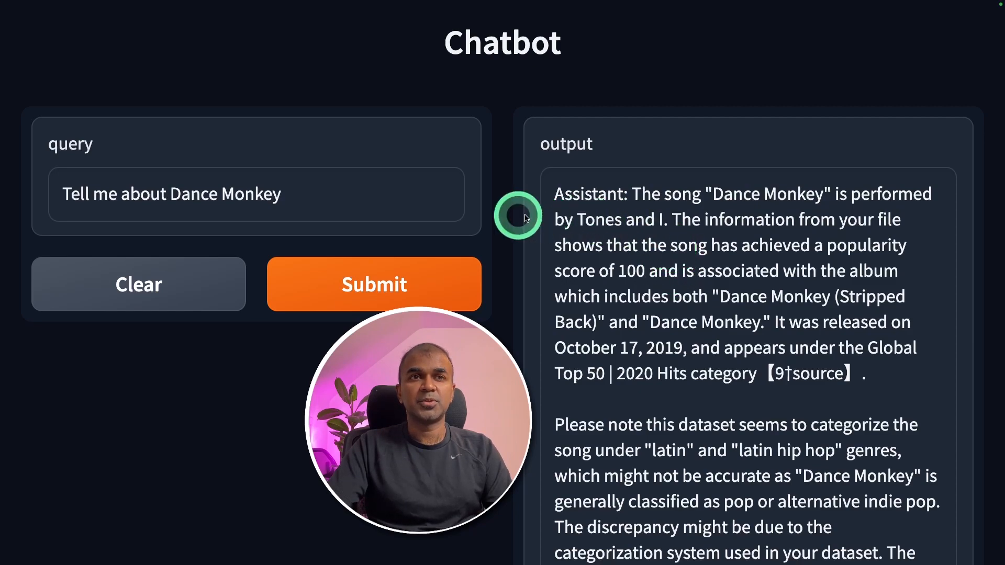
- Ask for Dance Monkey's decibel level and note the -6.4 dB answer
{"action": "left_click", "coordinate": [357, 204]}
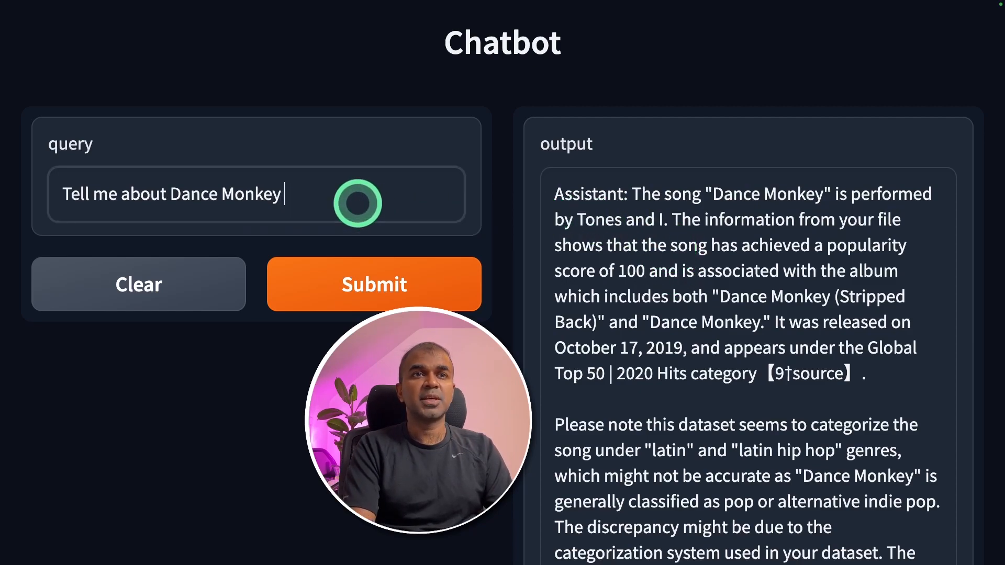
{"action": "type", "text": "decibe"}
{"action": "left_click", "coordinate": [374, 284]}
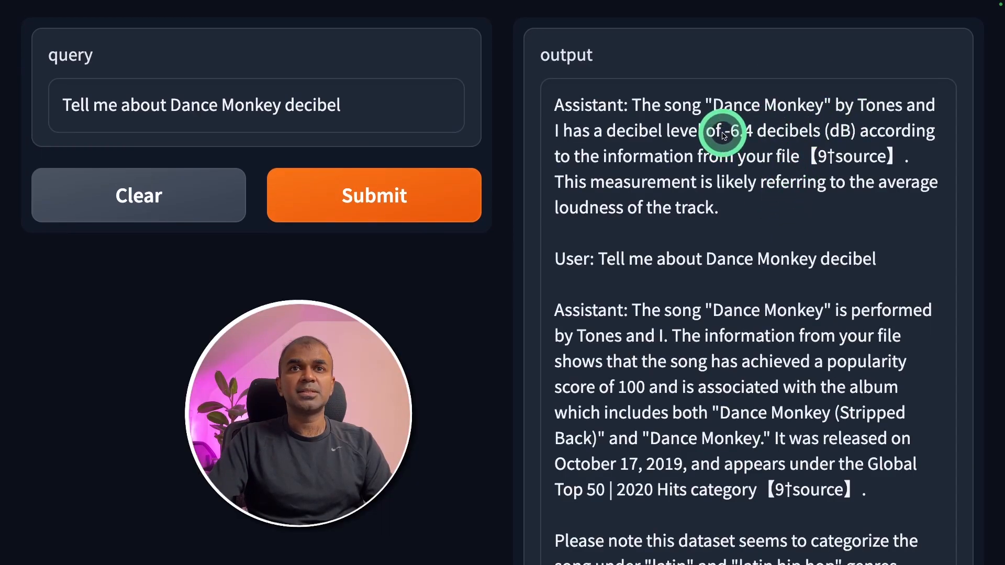
{"action": "left_click_drag", "start_coordinate": [725, 132], "coordinate": [849, 140]}
- Replace Dance Monkey with Underdog and submit the decibel question again
{"action": "left_click_drag", "start_coordinate": [170, 105], "coordinate": [271, 105]}
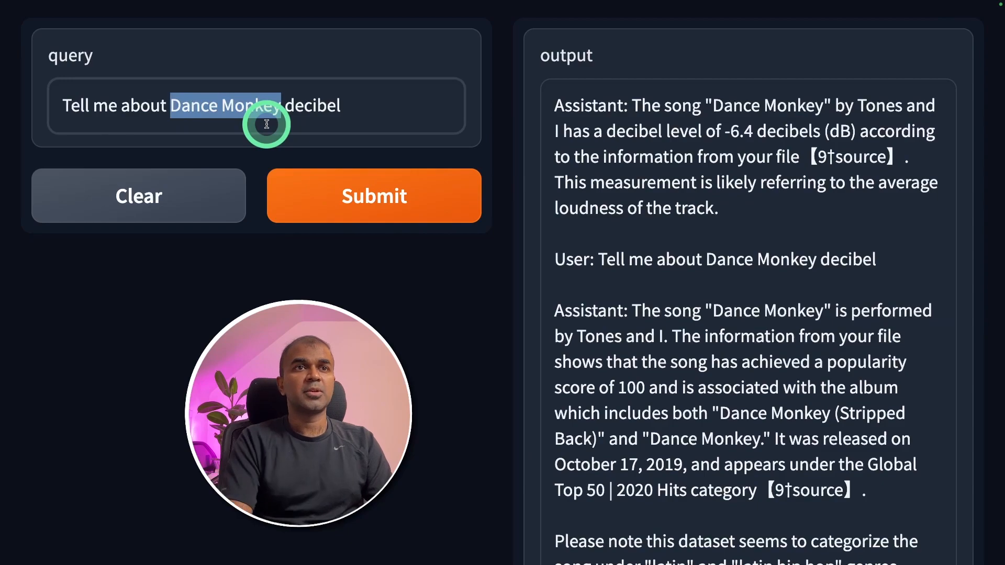
{"action": "type", "text": "Underdog"}
{"action": "left_click", "coordinate": [378, 202]}
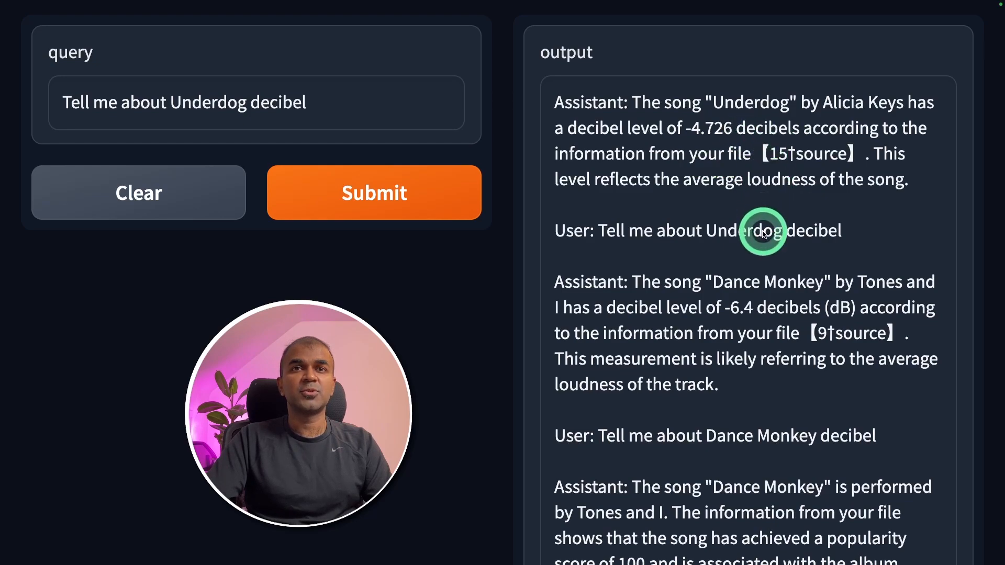
- Ask 'What are my previous conversations?' then 'What were we talking about?'
{"action": "triple_click", "coordinate": [62, 102]}
{"action": "type", "text": "What are my previous convers"}
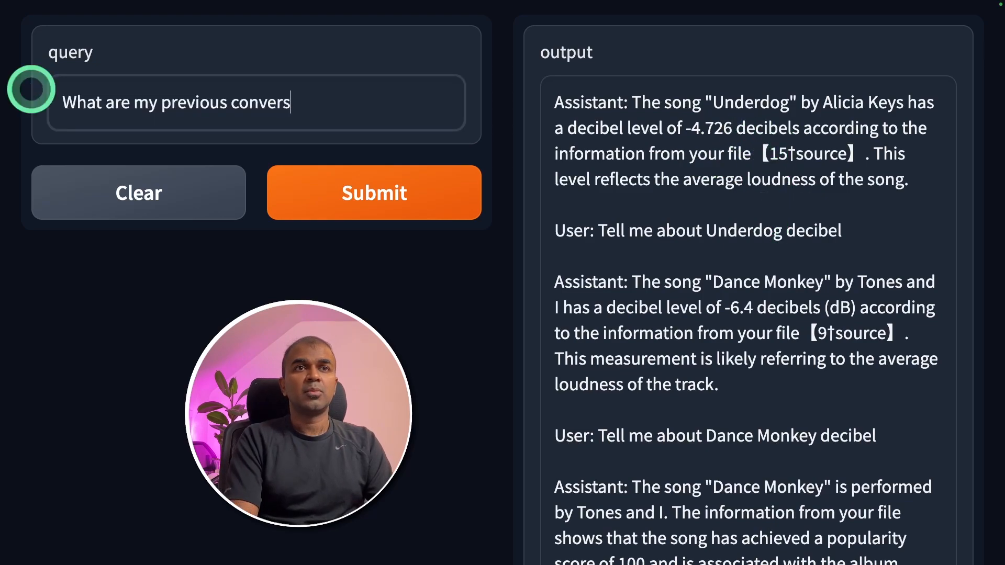
{"action": "type", "text": "ations?"}
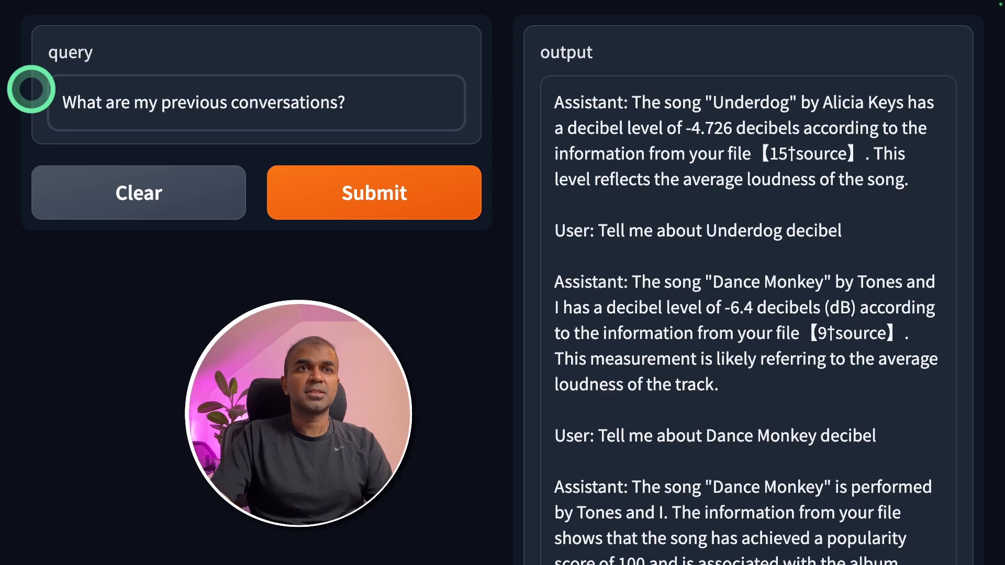
{"action": "left_click", "coordinate": [374, 192]}
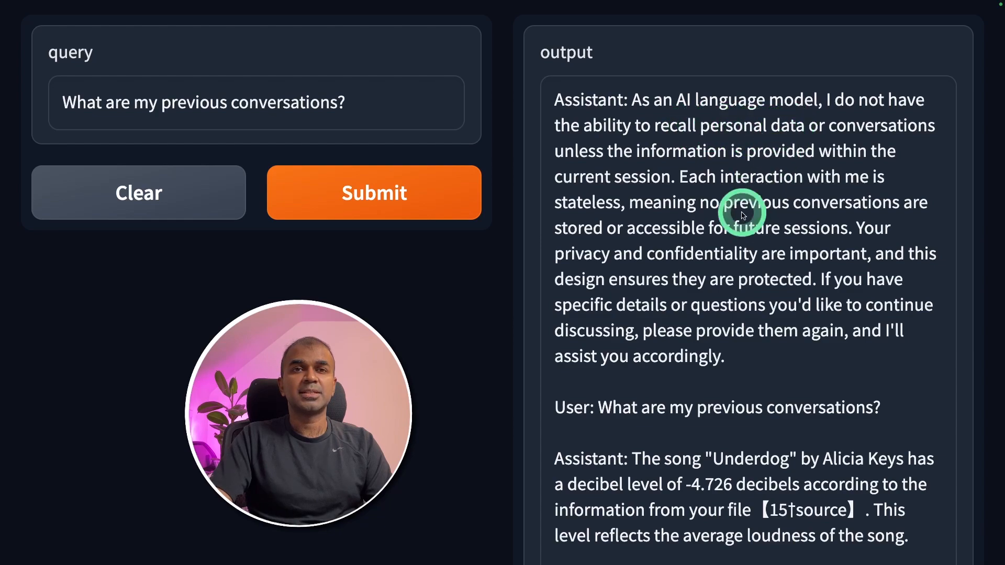
{"action": "double_click", "coordinate": [277, 102]}
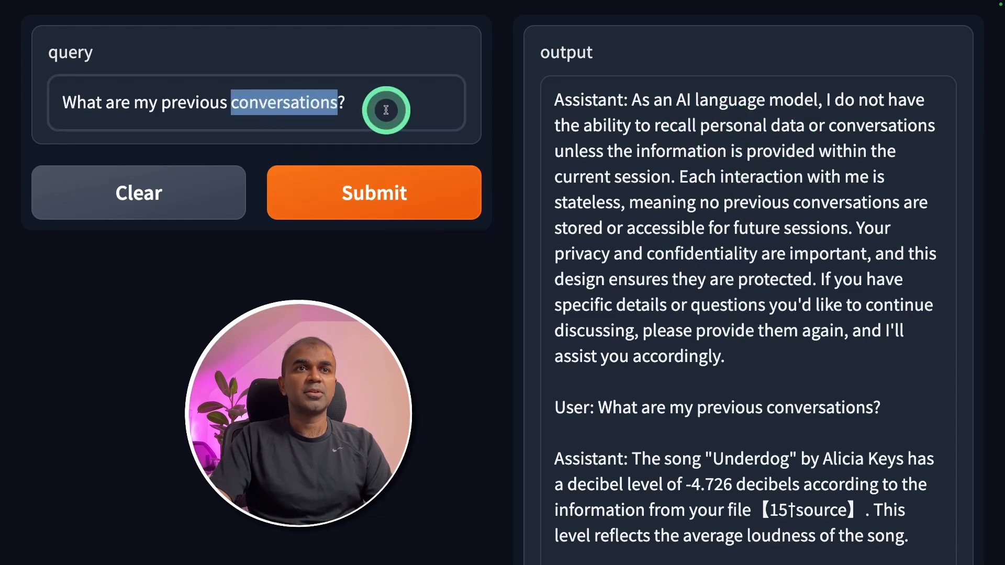
{"action": "left_click_drag", "start_coordinate": [389, 102], "coordinate": [49, 93]}
{"action": "type", "text": "What were we talking a"}
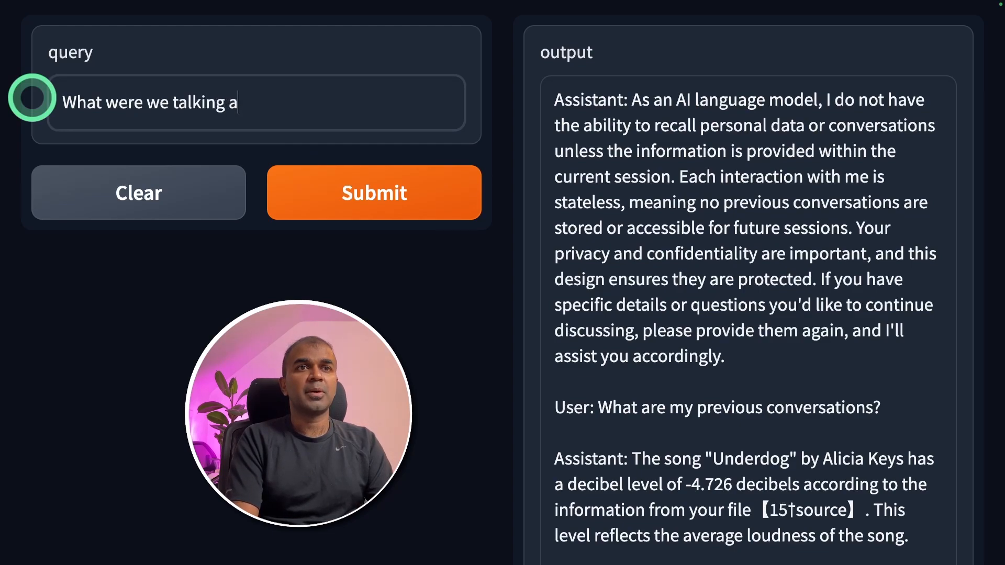
{"action": "type", "text": "bout?"}
{"action": "key", "text": "Return"}
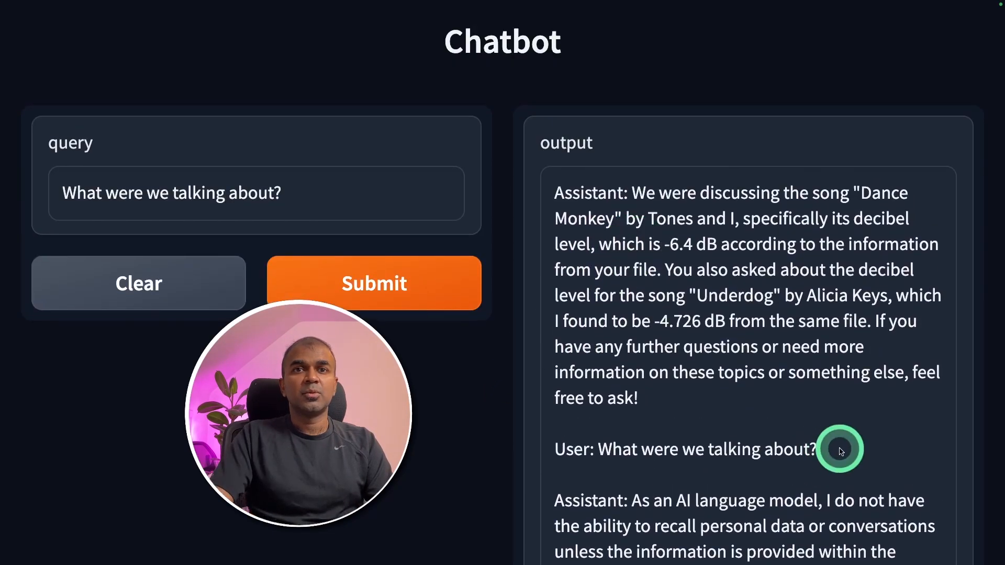
- Review the reply recalling the Dance Monkey and Underdog decibel questions, including -4.726 dB
{"action": "left_click_drag", "start_coordinate": [820, 450], "coordinate": [599, 450]}
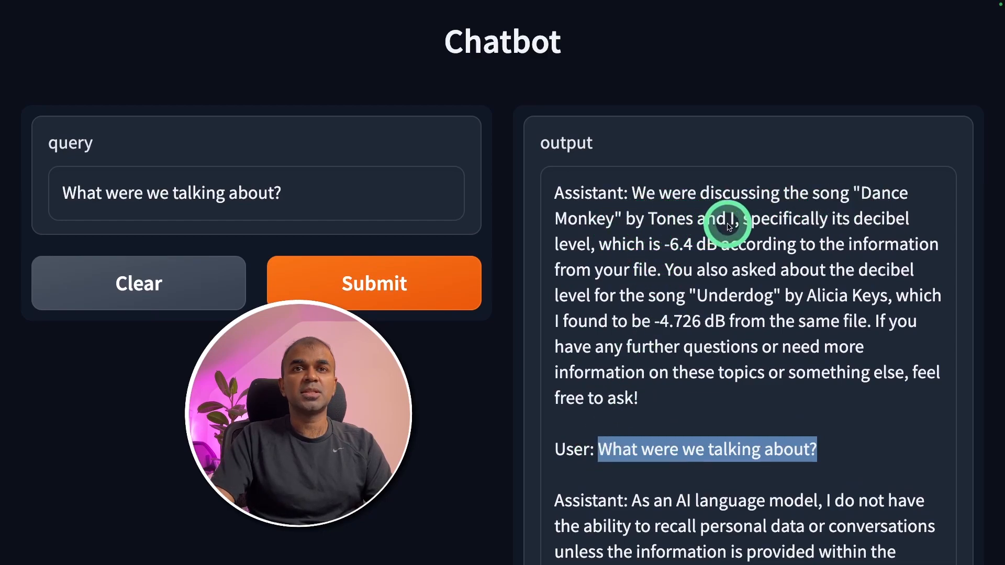
{"action": "double_click", "coordinate": [880, 219]}
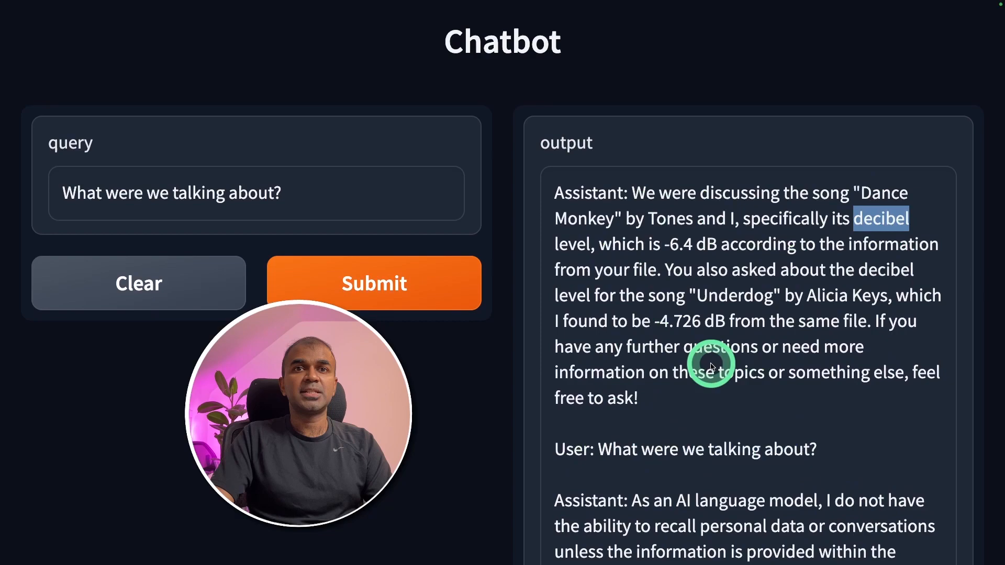
{"action": "double_click", "coordinate": [735, 296]}
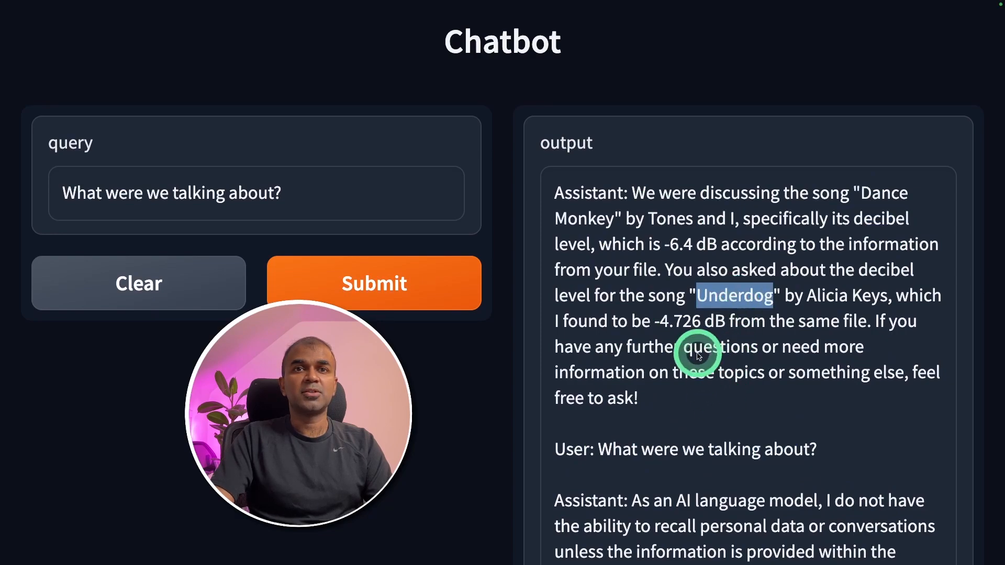
{"action": "double_click", "coordinate": [677, 321]}
{"action": "left_click", "coordinate": [224, 438]}
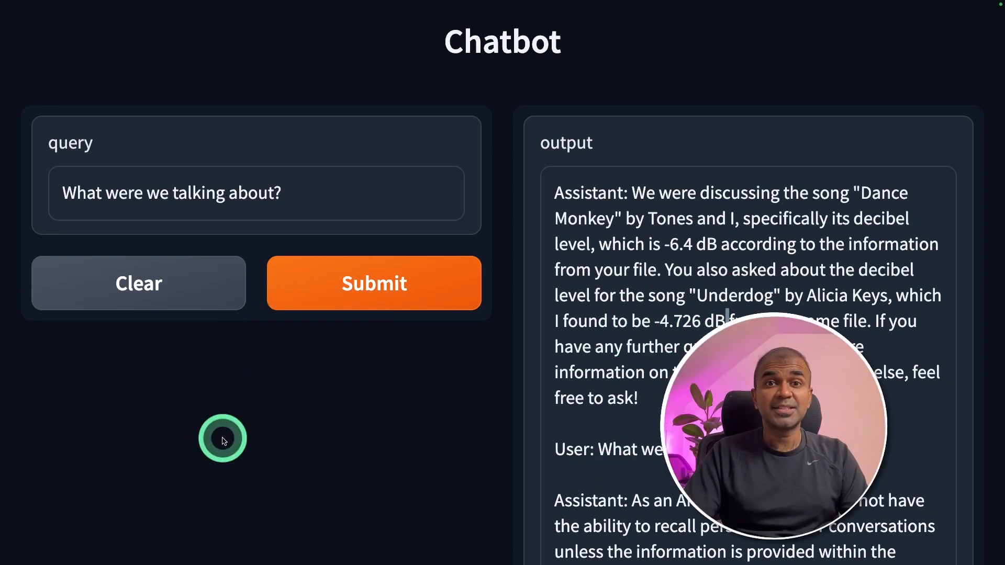